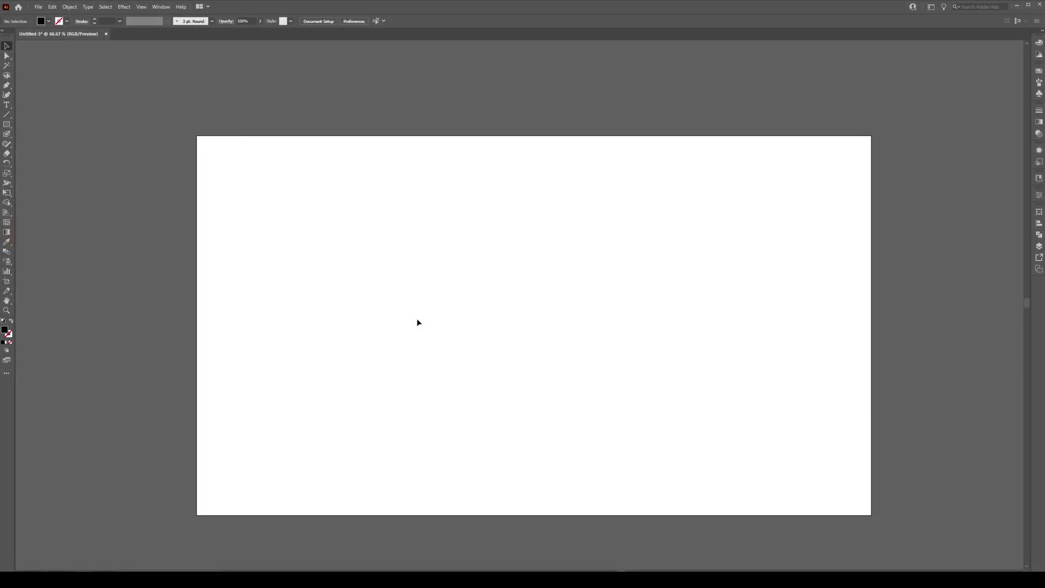
# Add the text 'SAMURAI' to the artboard and select it
pyautogui.press('t')
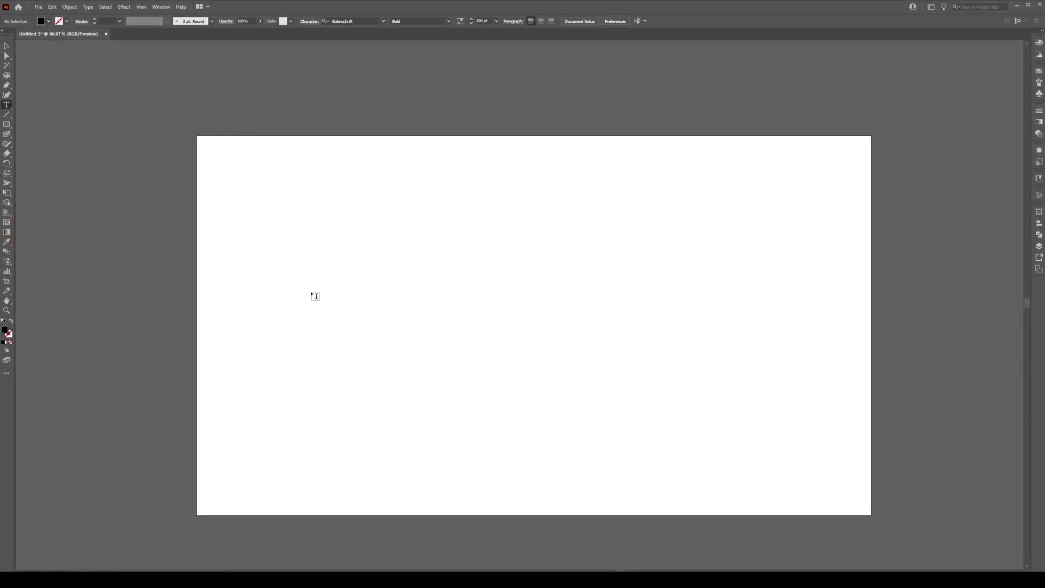
pyautogui.click(233, 255)
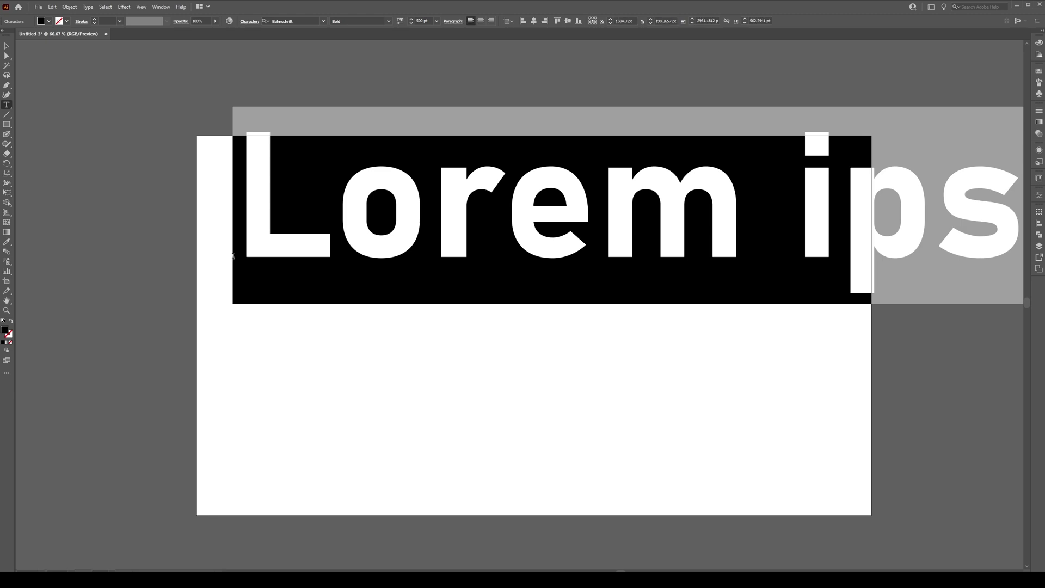
pyautogui.write('SAMURAI')
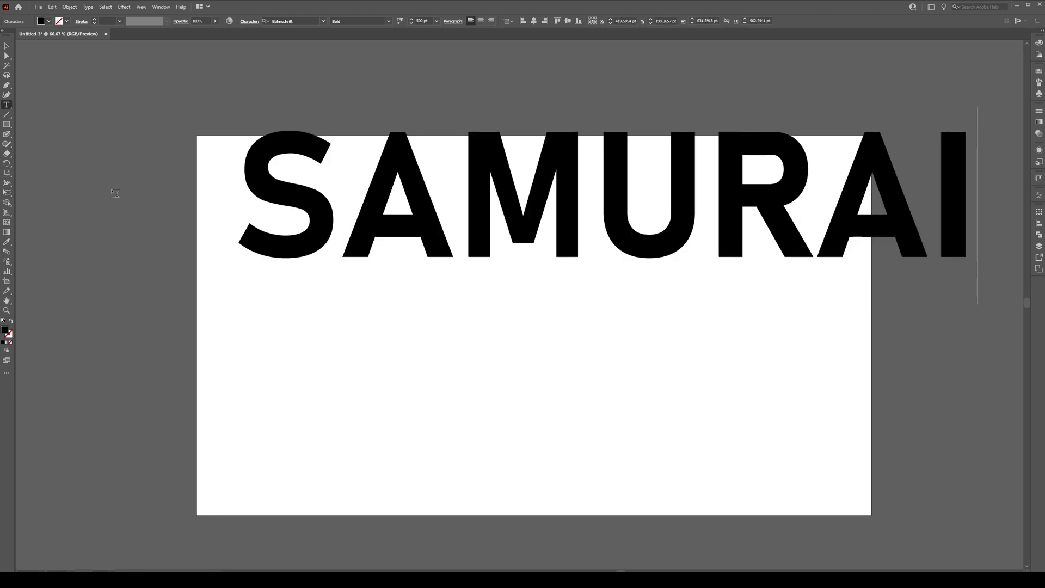
pyautogui.press('Escape')
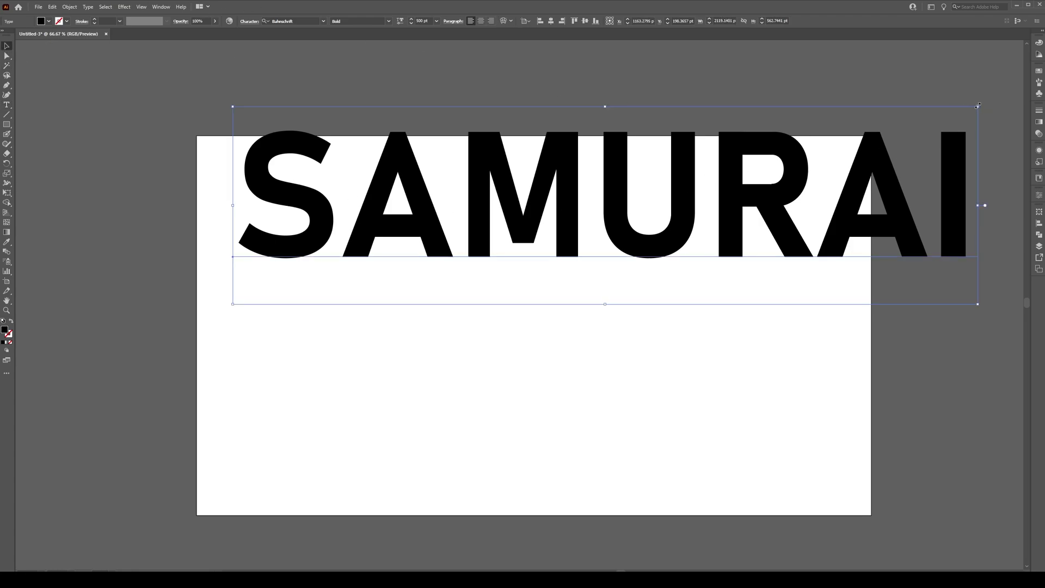
# Scale the SAMURAI text down and centre it horizontally and vertically on the artboard
pyautogui.moveTo(978, 105); pyautogui.dragTo(889, 141)
pyautogui.moveTo(748, 235); pyautogui.dragTo(739, 340)
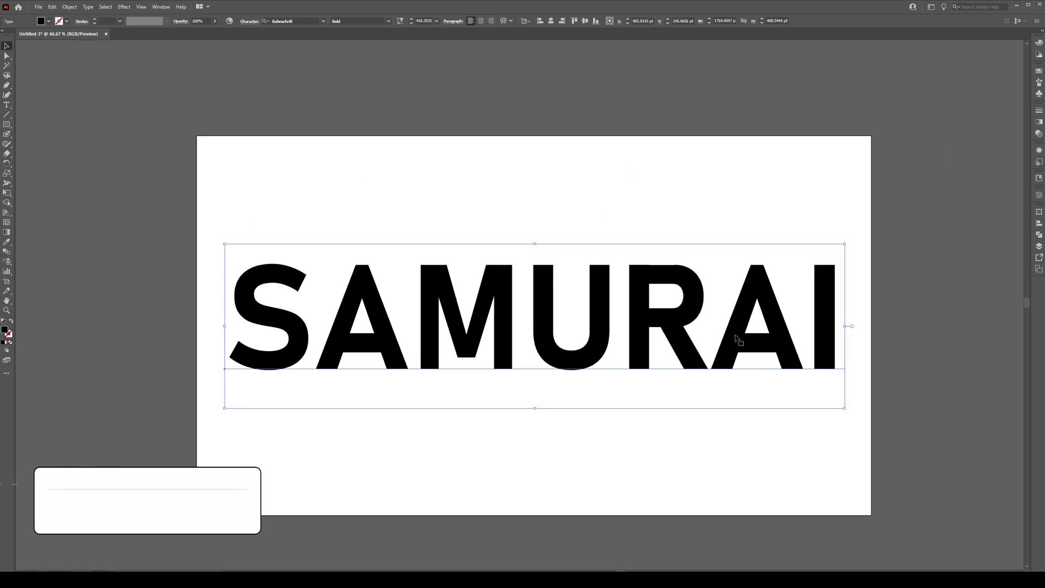
pyautogui.click(585, 25)
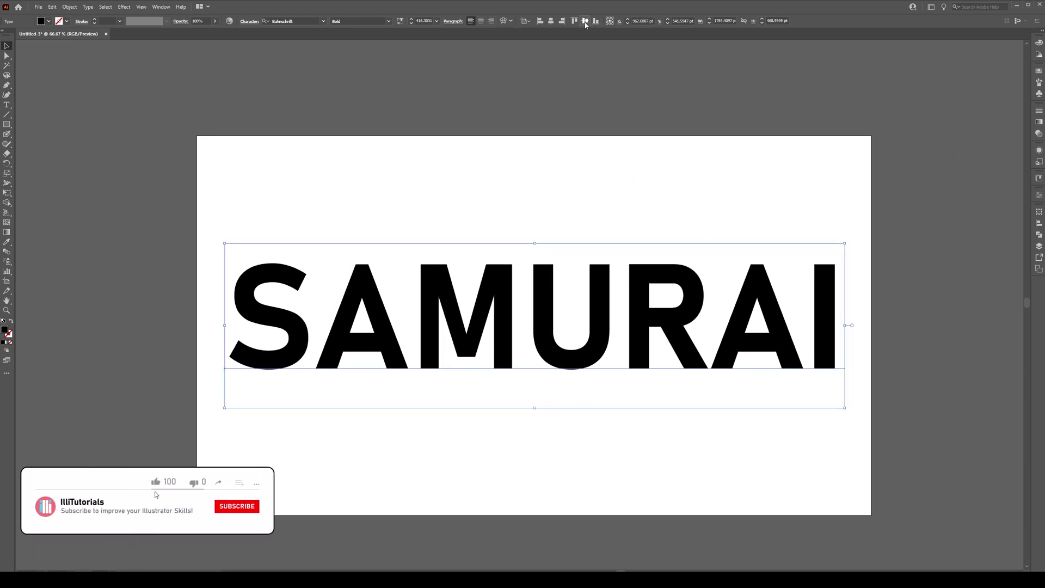
pyautogui.click(550, 22)
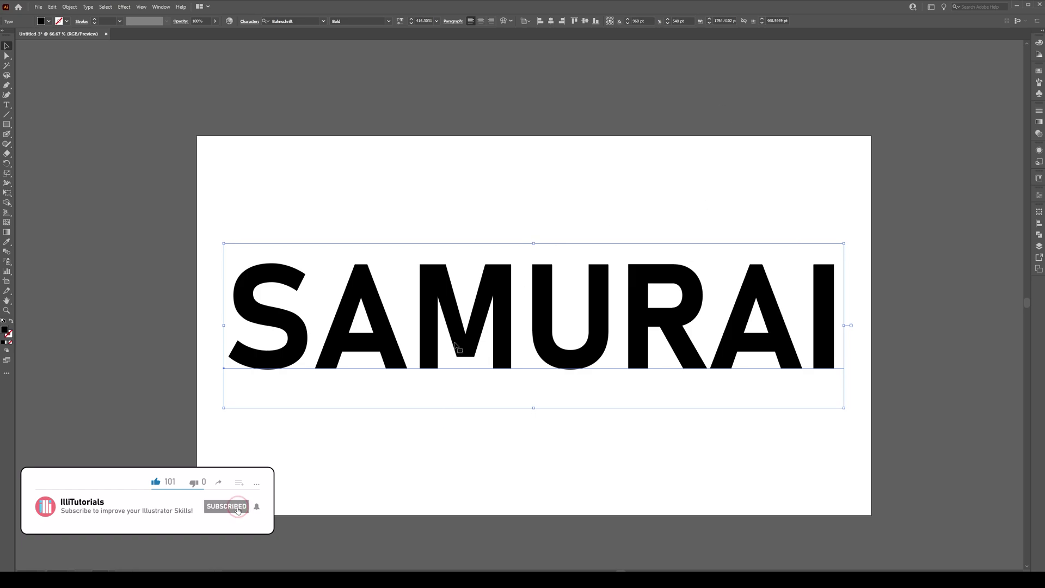
# Expand the SAMURAI text into outline shapes
pyautogui.click(69, 7)
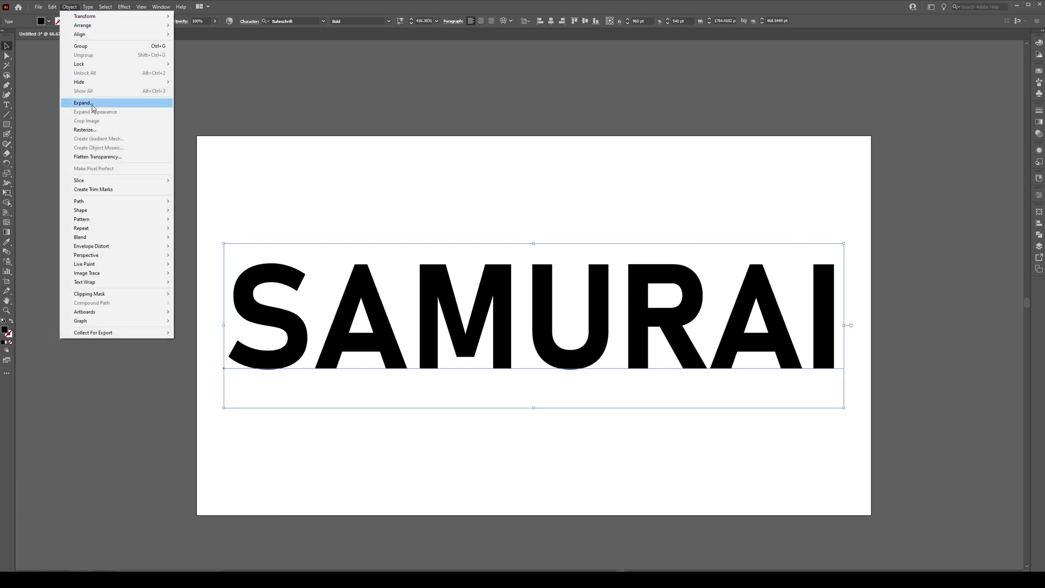
pyautogui.click(92, 103)
pyautogui.click(499, 337)
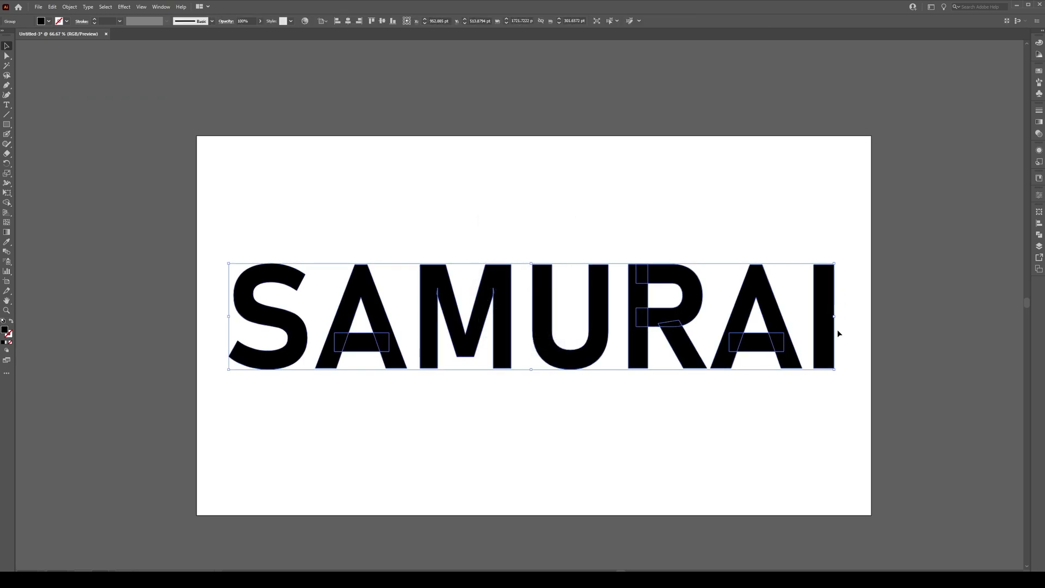
# Merge each letter's overlapping pieces with Pathfinder Unite and ungroup the letters
pyautogui.click(1037, 236)
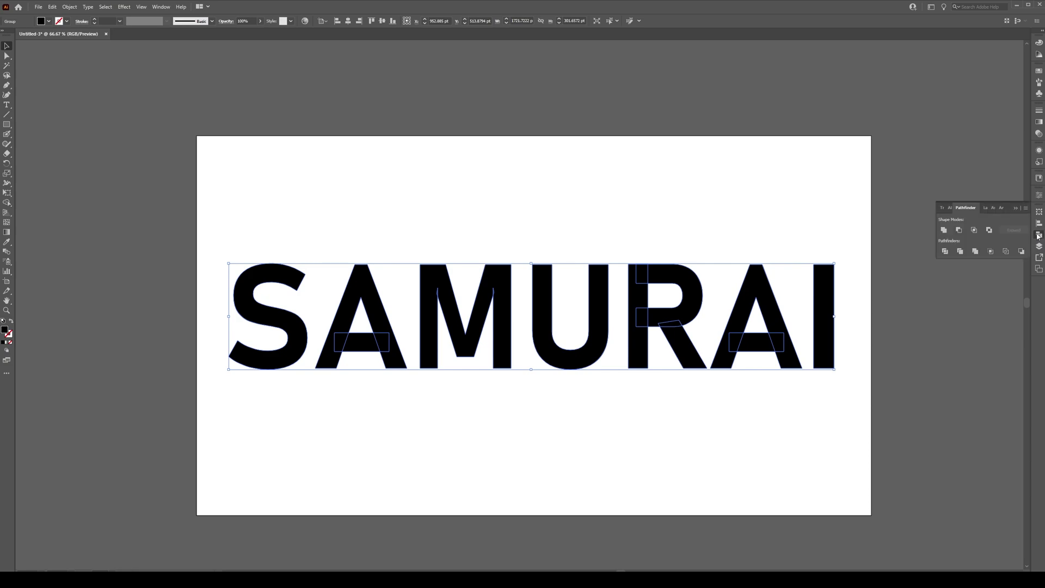
pyautogui.click(943, 231)
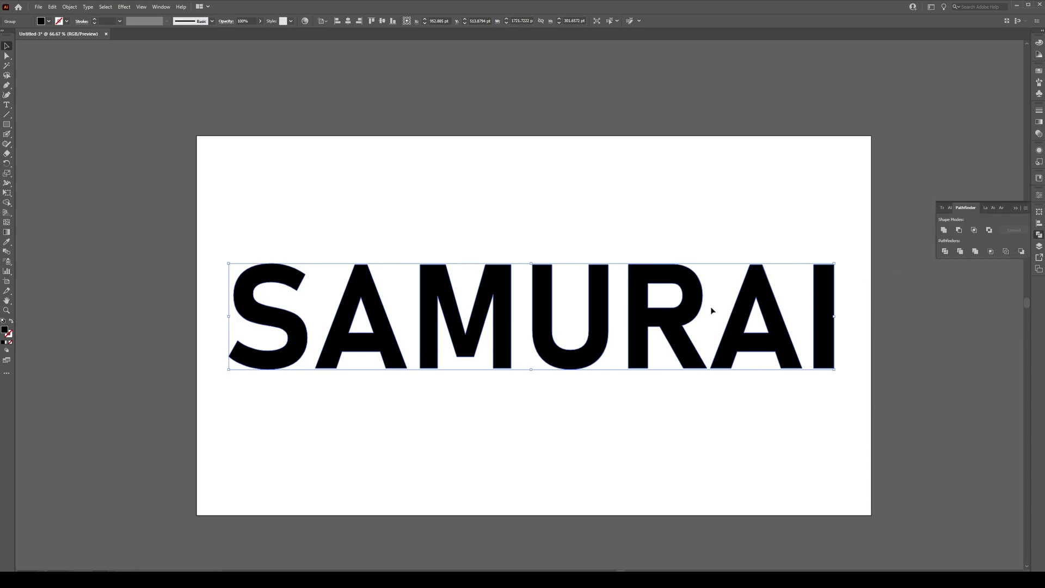
pyautogui.click(1015, 208)
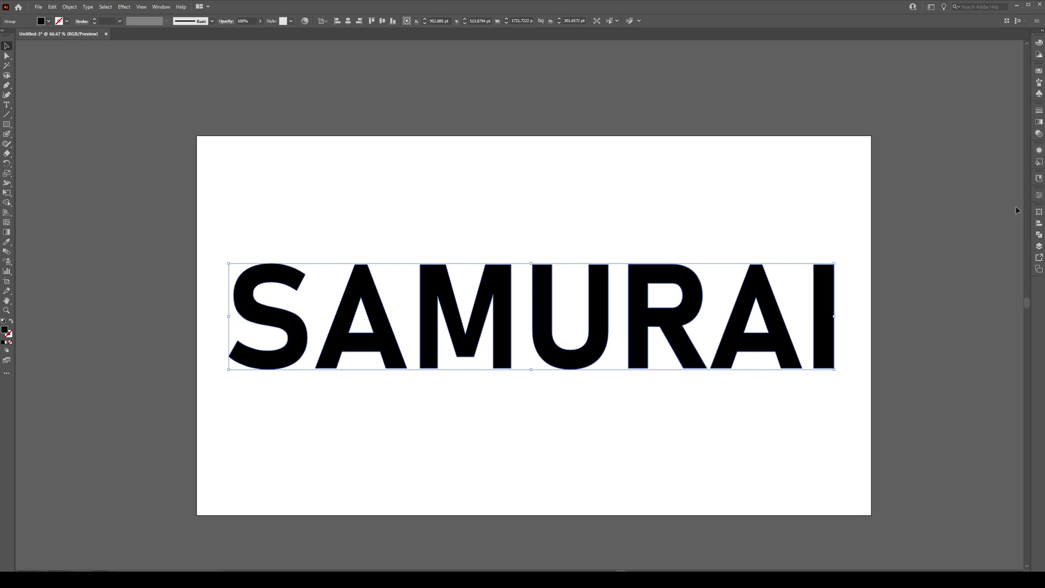
pyautogui.rightClick(447, 299)
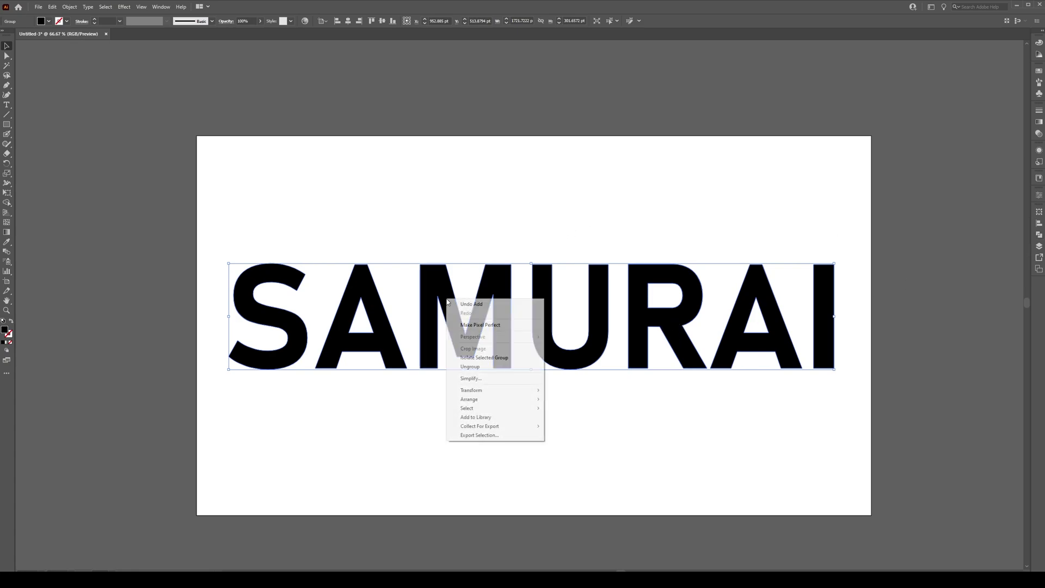
pyautogui.click(478, 367)
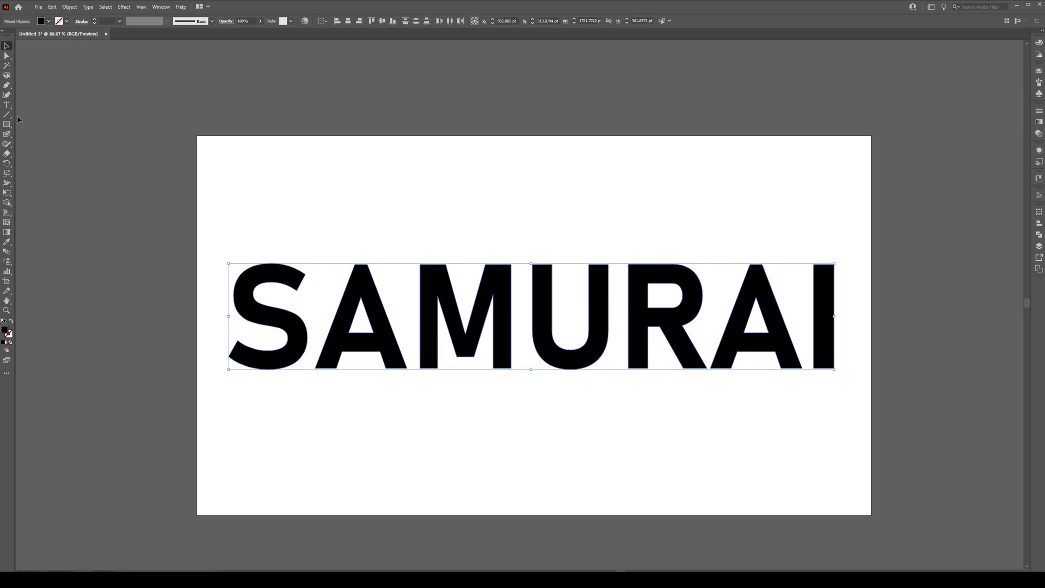
# Draw a slanted line across SAMURAI, lowering its left end slightly
pyautogui.click(7, 114)
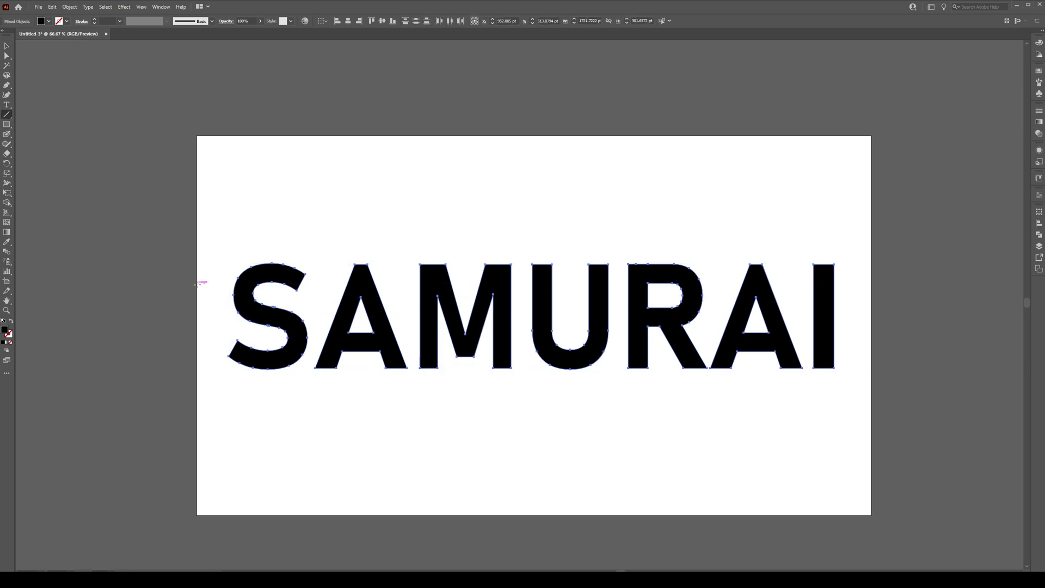
pyautogui.moveTo(197, 283); pyautogui.dragTo(871, 332)
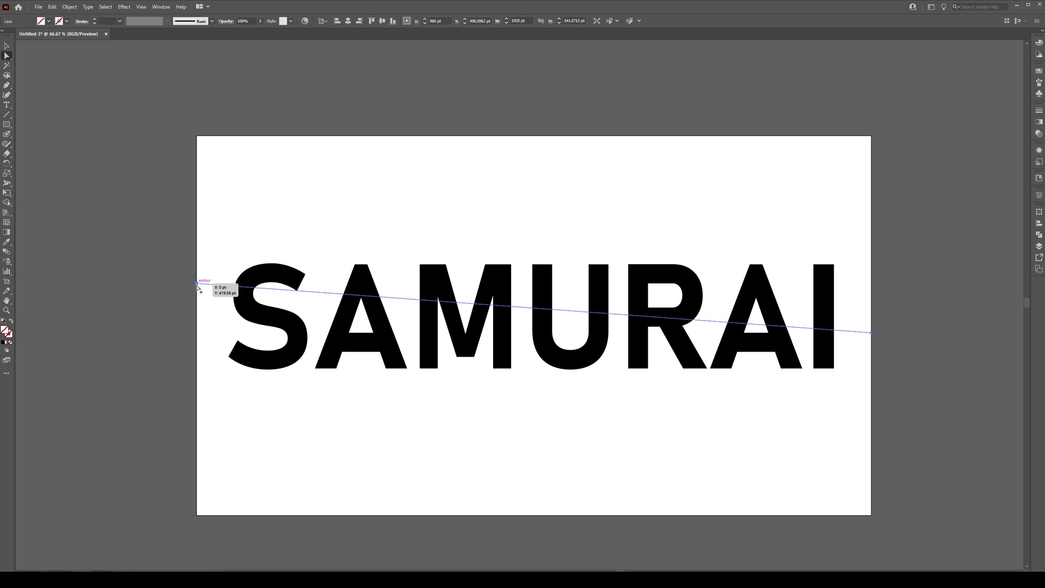
pyautogui.press('a')
pyautogui.moveTo(196, 285); pyautogui.dragTo(197, 295)
pyautogui.press('v')
pyautogui.click(549, 417)
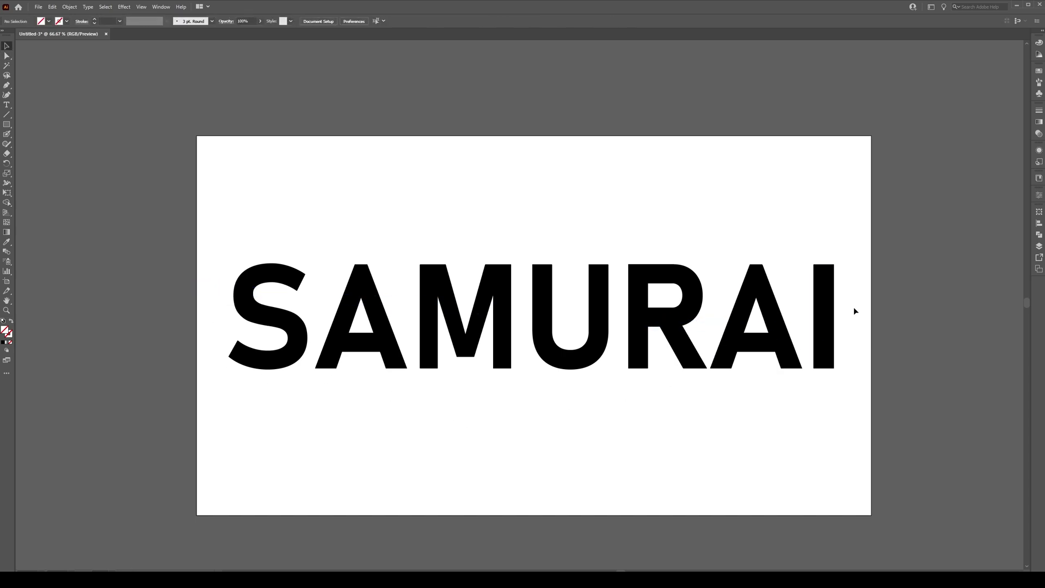
# Divide the letters along the line with Pathfinder Divide and ungroup the pieces
pyautogui.moveTo(915, 197); pyautogui.dragTo(208, 399)
pyautogui.click(1039, 236)
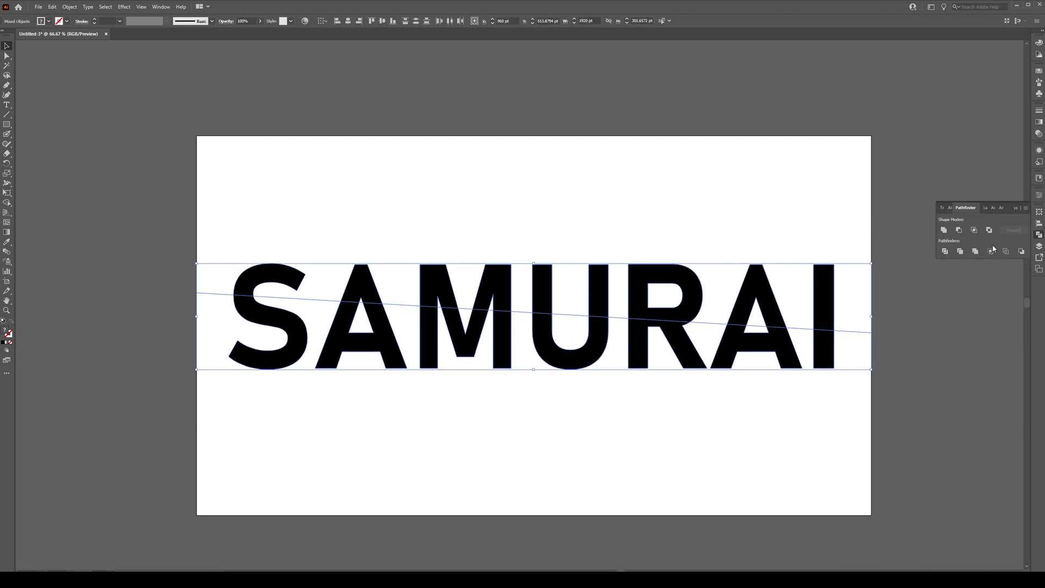
pyautogui.click(945, 252)
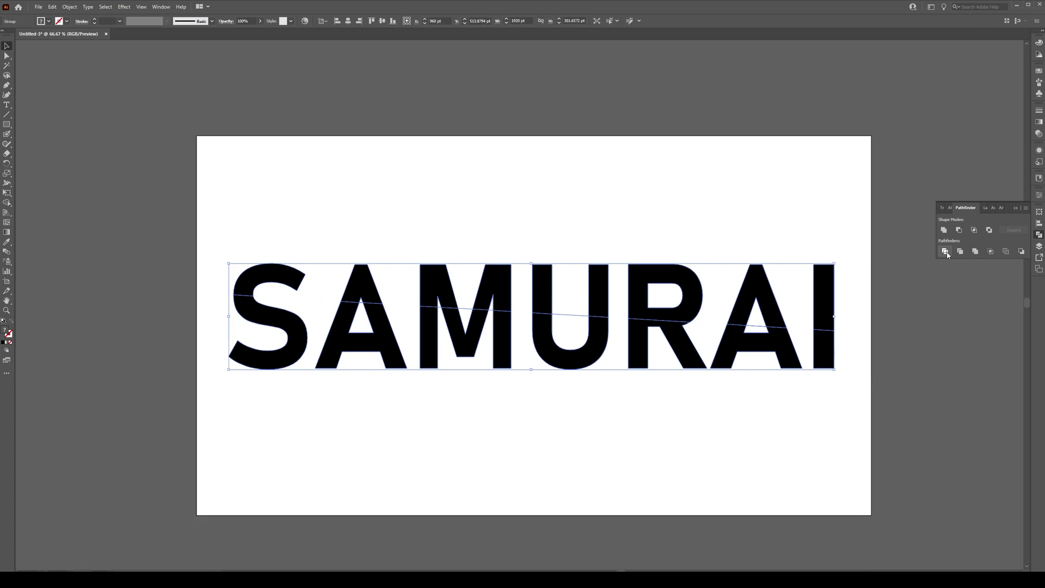
pyautogui.click(1013, 207)
pyautogui.rightClick(776, 310)
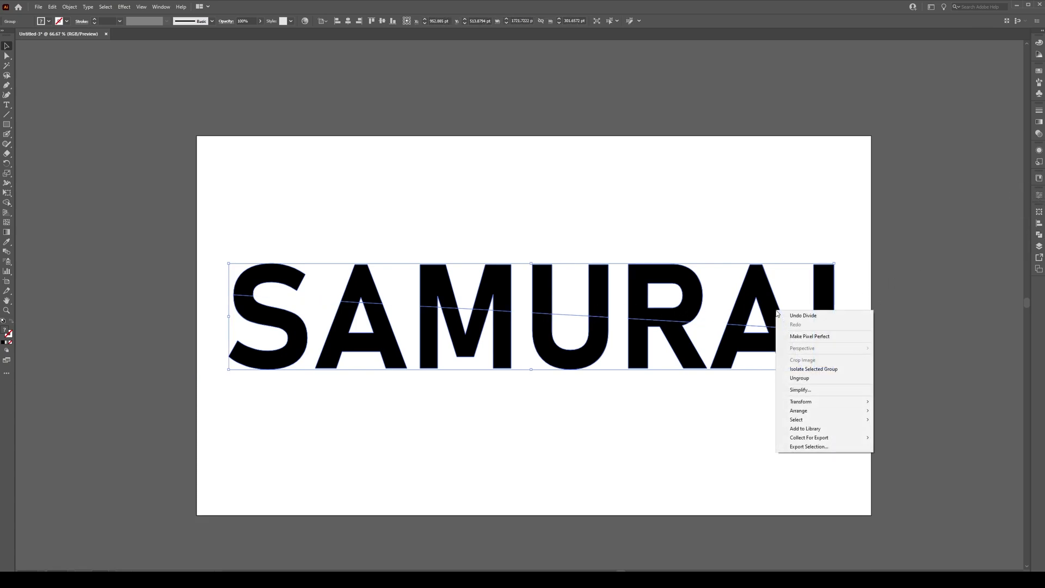
pyautogui.click(789, 377)
pyautogui.click(877, 335)
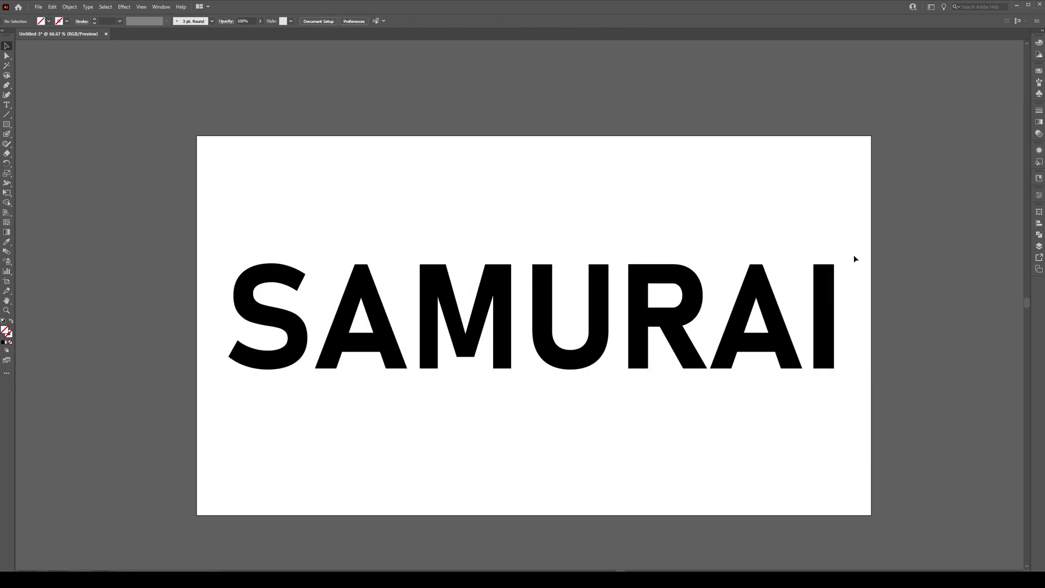
# Fill the upper letter pieces with bright red (R232 G49 B49)
pyautogui.moveTo(860, 253); pyautogui.dragTo(228, 266)
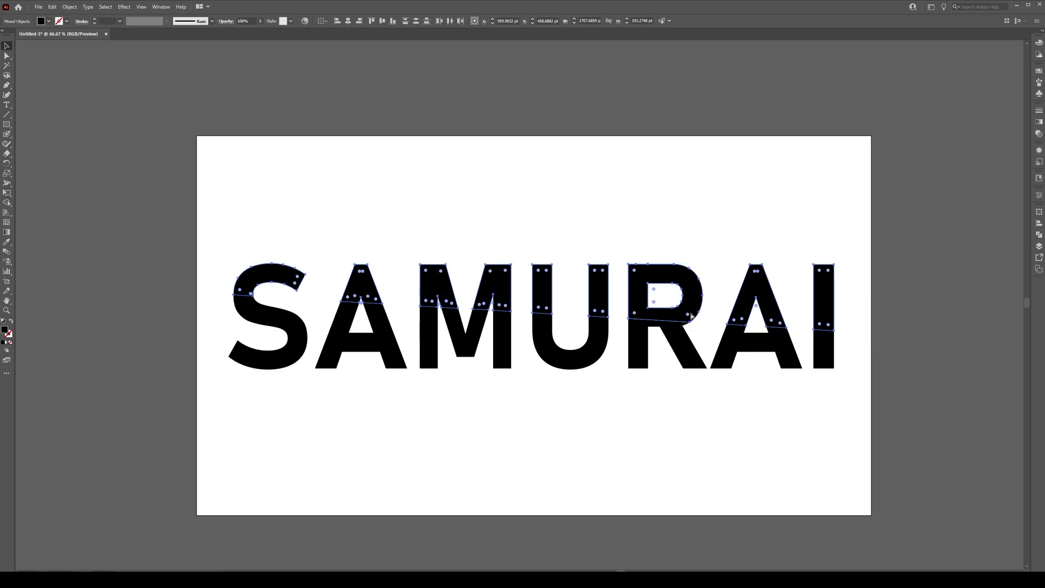
pyautogui.click(510, 315)
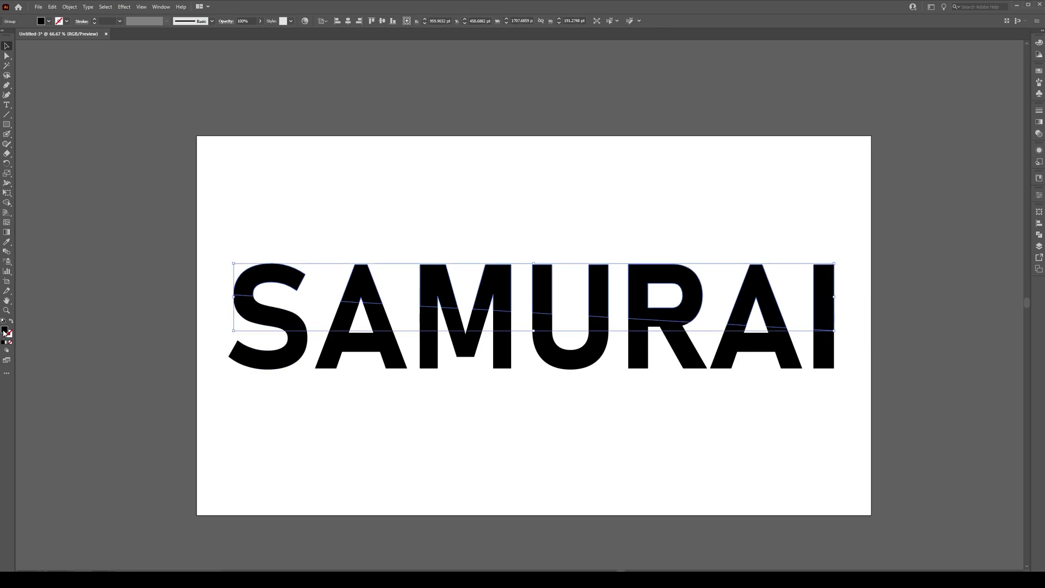
pyautogui.doubleClick(5, 331)
pyautogui.moveTo(494, 254); pyautogui.dragTo(496, 244)
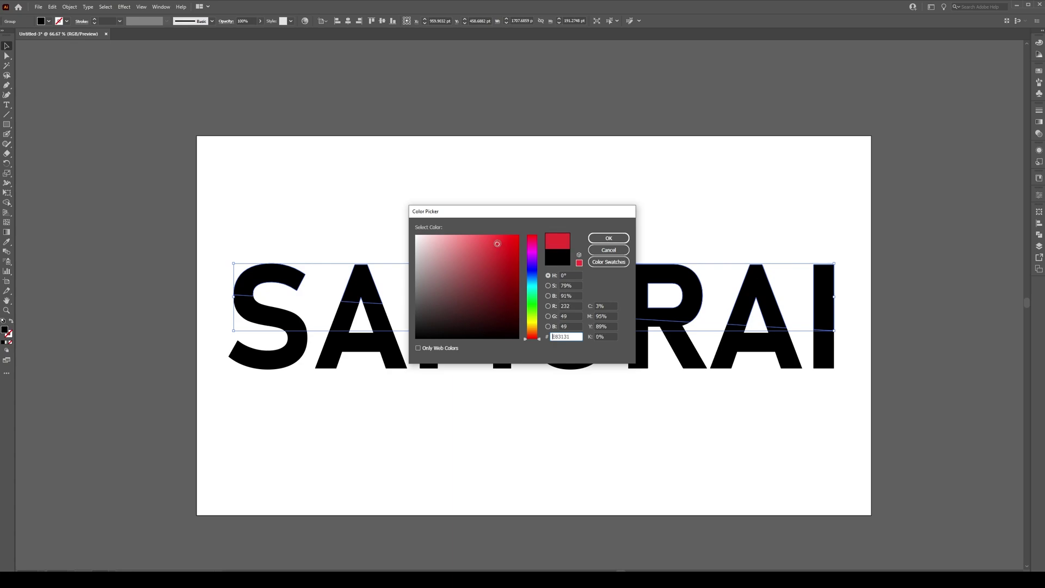
pyautogui.click(596, 235)
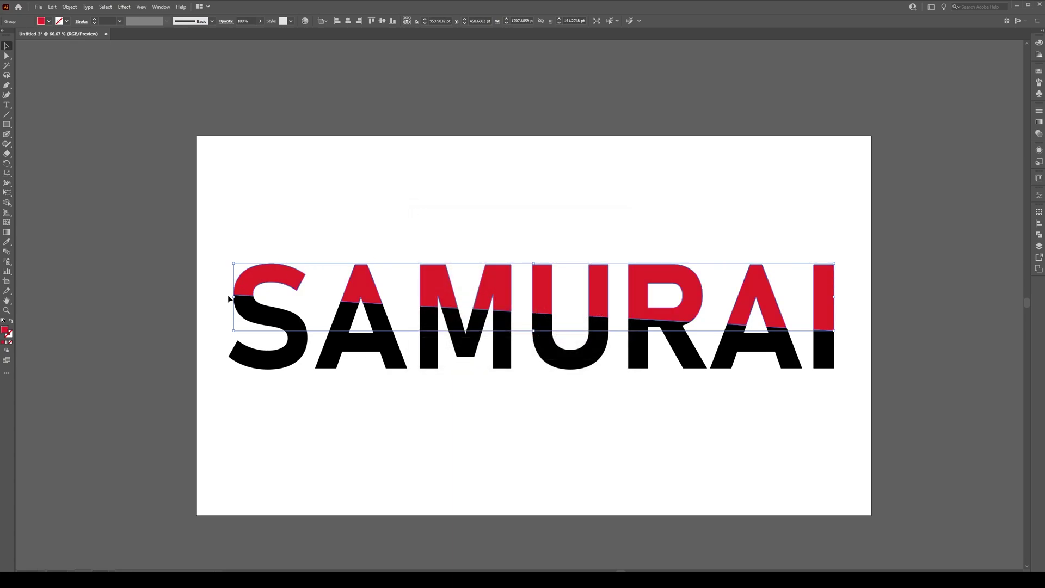
# Group the black lower letter pieces together
pyautogui.moveTo(863, 349); pyautogui.dragTo(228, 394)
pyautogui.rightClick(275, 354)
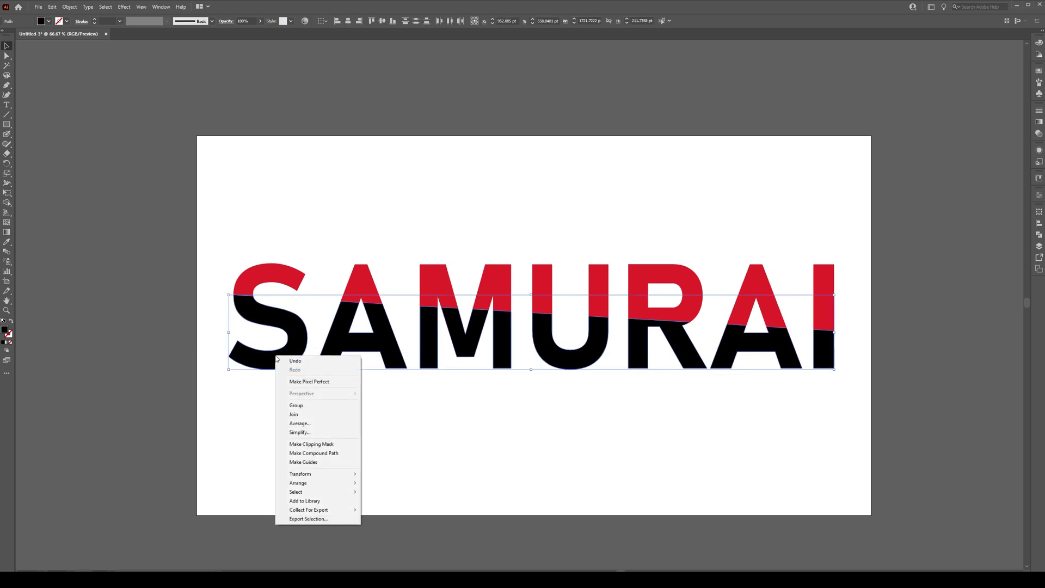
pyautogui.click(314, 410)
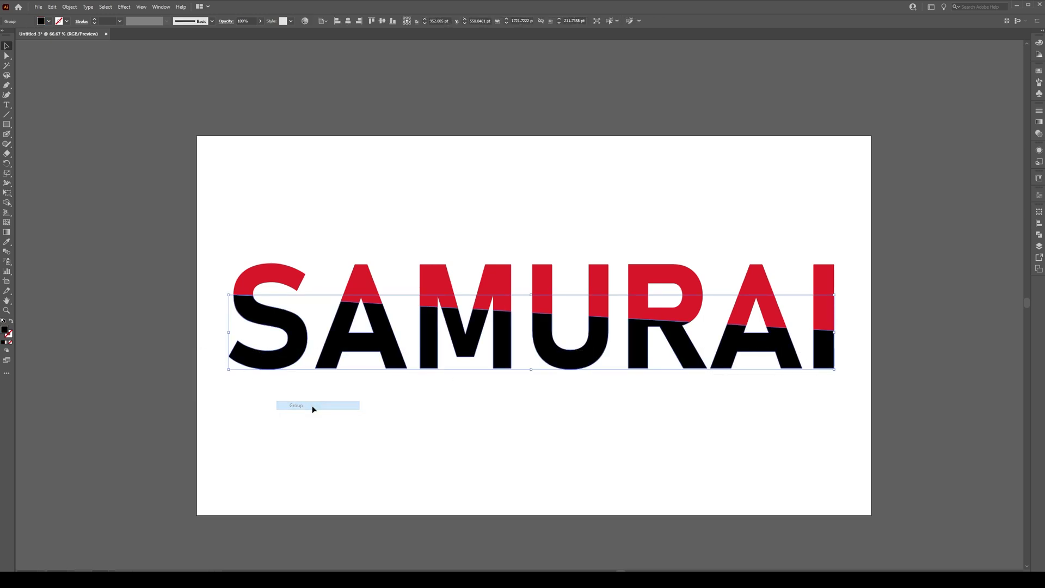
# Shift the red upper letter group slightly right of the black halves
pyautogui.click(848, 281)
pyautogui.click(275, 279)
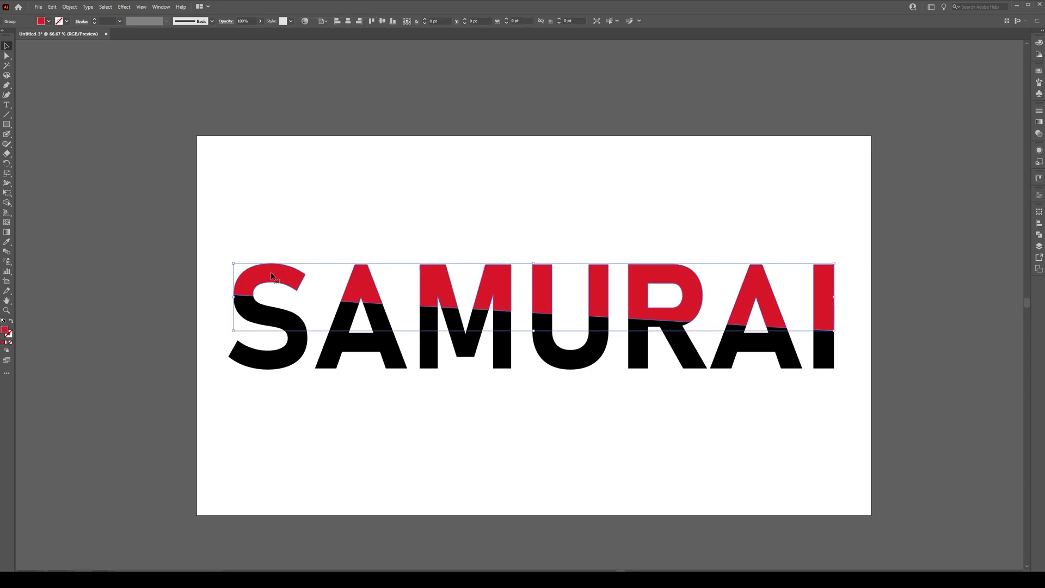
pyautogui.scroll(3, 237, 298)
pyautogui.scroll(5, 237, 298)
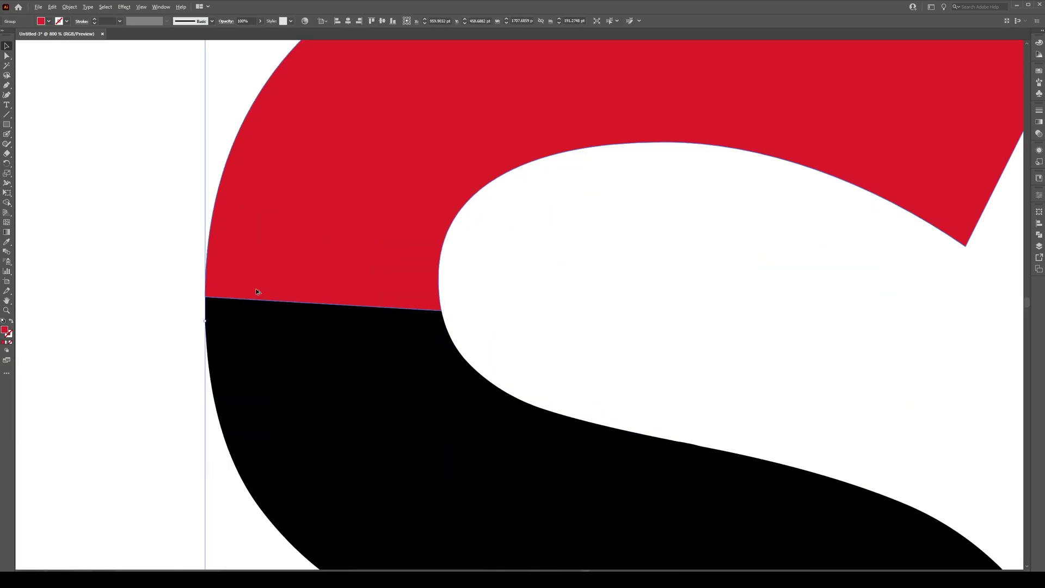
pyautogui.scroll(1, 252, 289)
pyautogui.moveTo(229, 289); pyautogui.dragTo(336, 293)
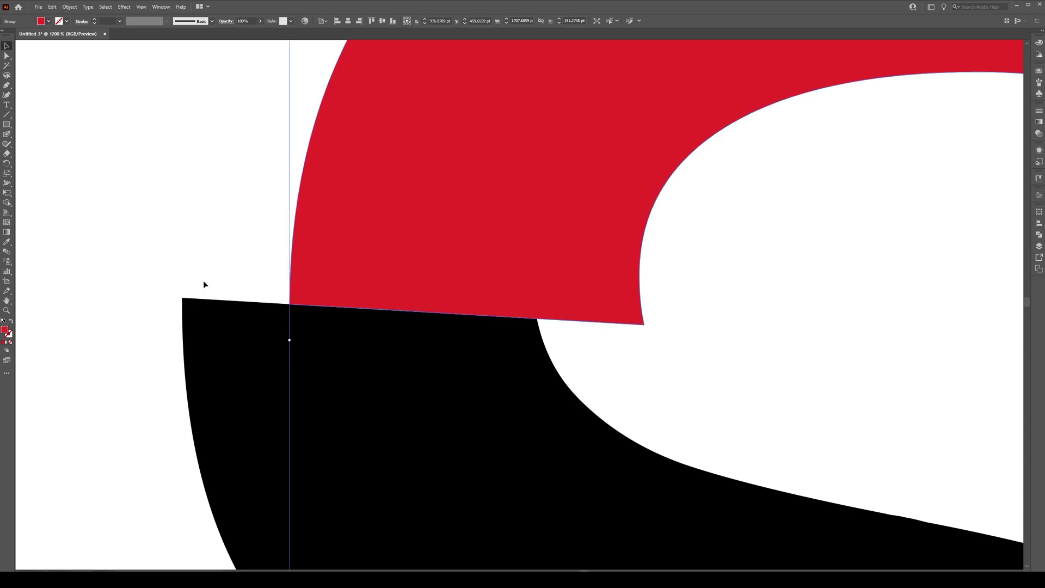
pyautogui.scroll(-8, 162, 273)
pyautogui.scroll(3, 579, 295)
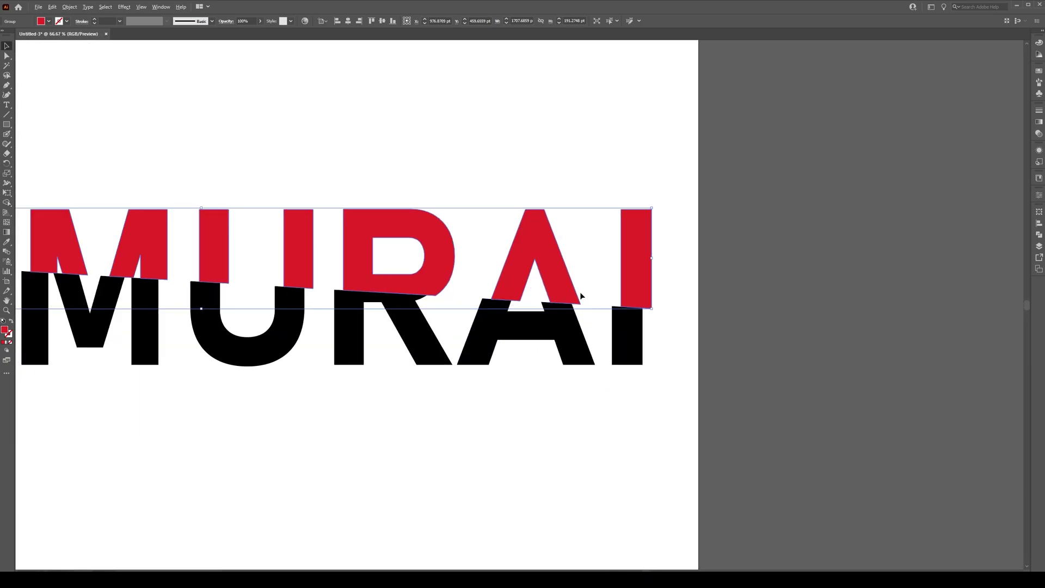
pyautogui.scroll(-4, 709, 308)
pyautogui.scroll(6, 241, 282)
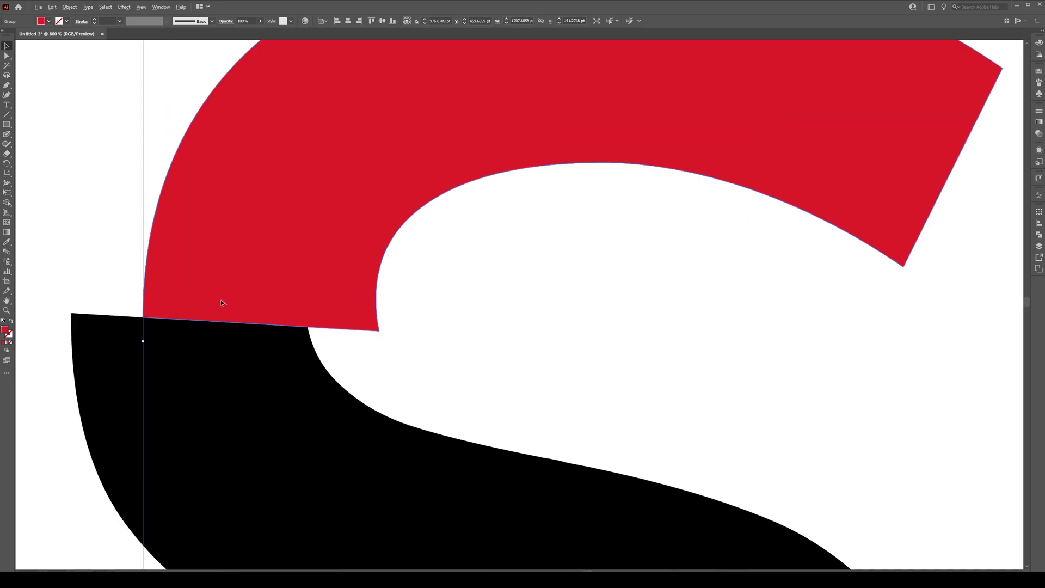
pyautogui.moveTo(220, 302)
pyautogui.mouseDown()
pyautogui.moveTo(230, 305)
pyautogui.moveTo(221, 303)
pyautogui.mouseUp()
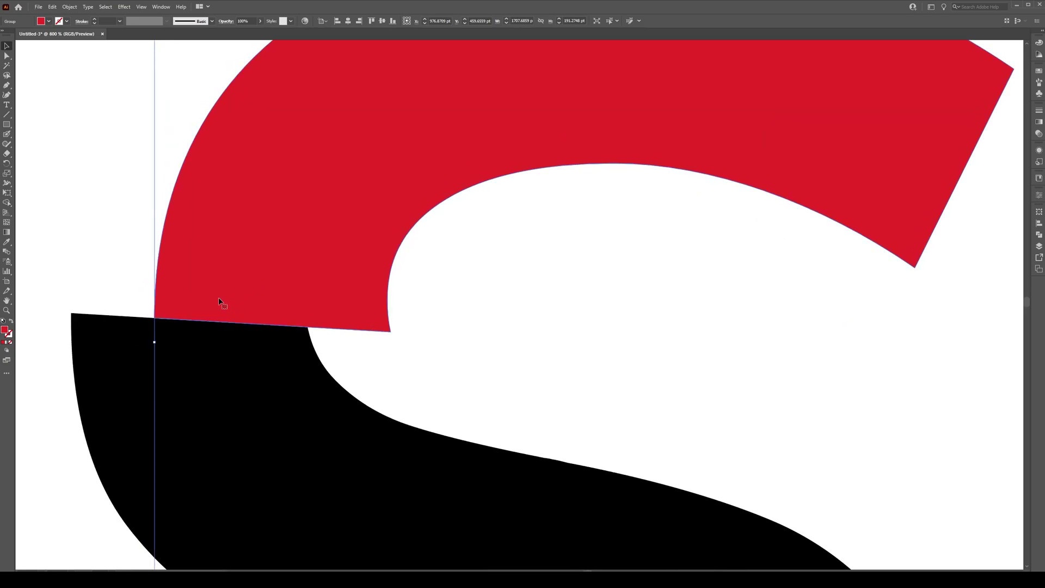
# Draw a rectangle spanning the top of the artboard from its top-left corner
pyautogui.hotkey('ctrl', '0')
pyautogui.click(614, 436)
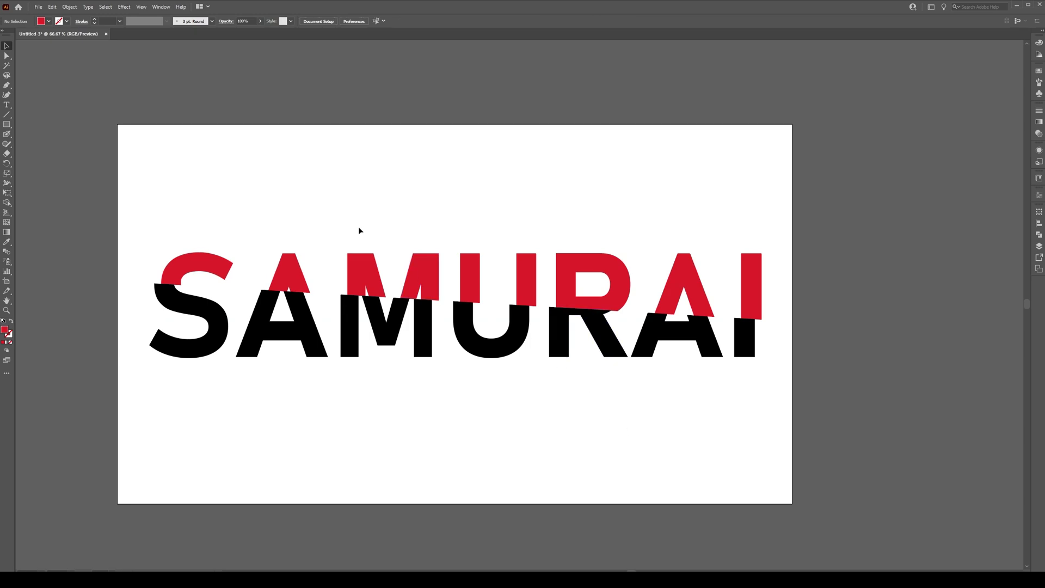
pyautogui.press('m')
pyautogui.moveTo(116, 123); pyautogui.dragTo(793, 271)
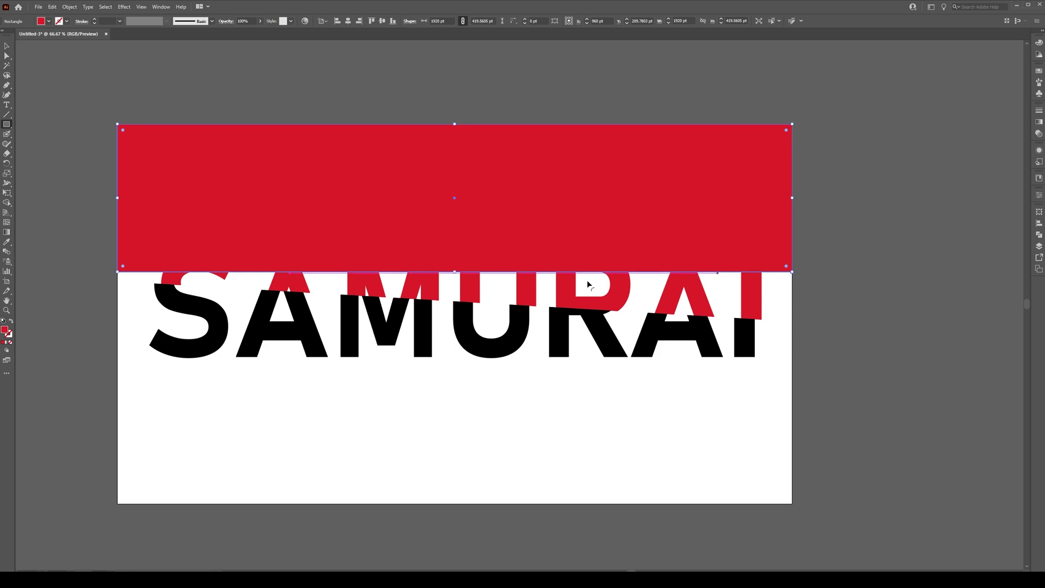
# Add an extra anchor point on the rectangle's bottom-left edge
pyautogui.press('p')
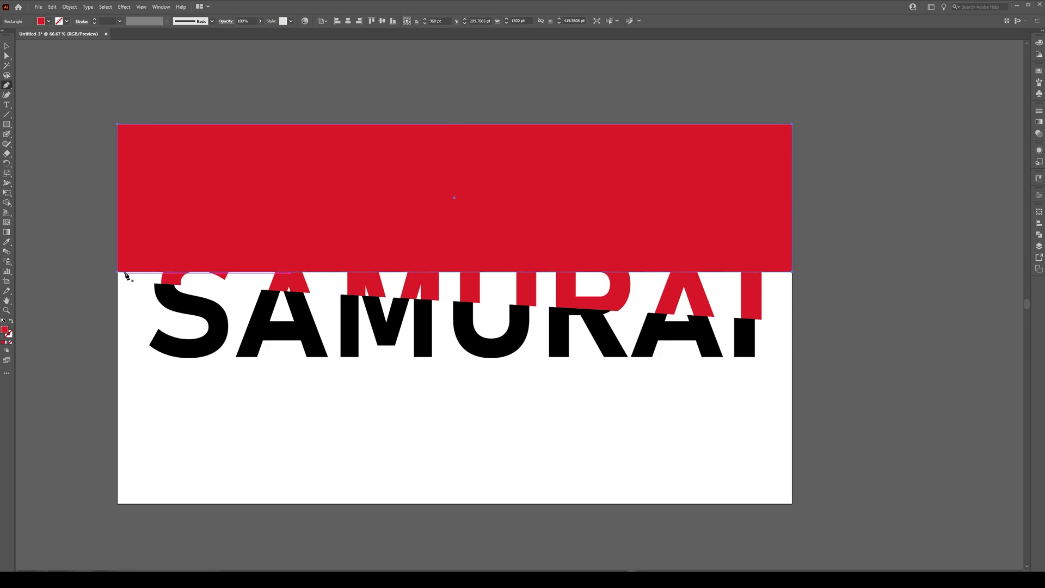
pyautogui.click(125, 272)
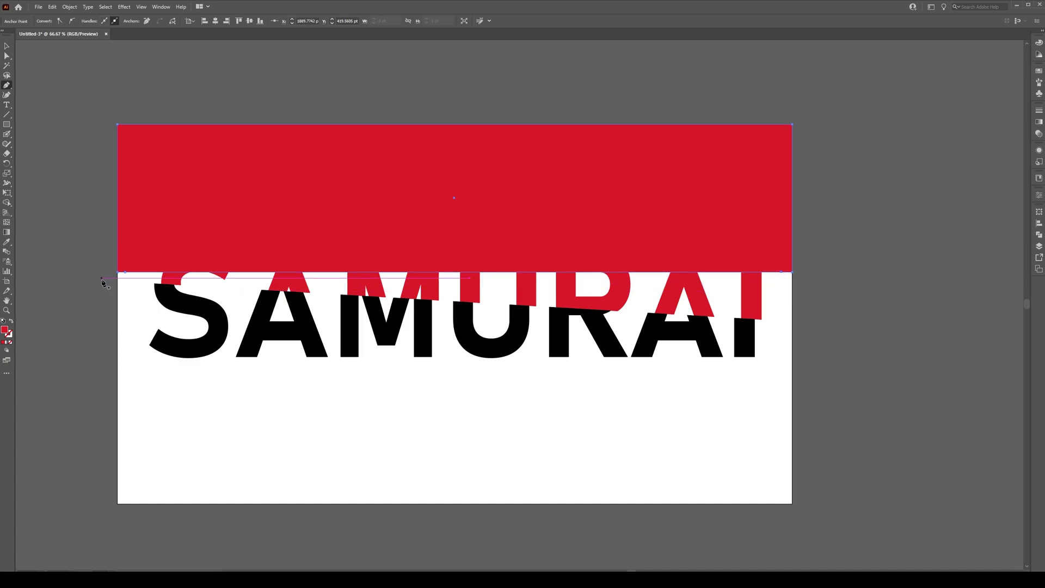
pyautogui.press('a')
pyautogui.scroll(7, 123, 278)
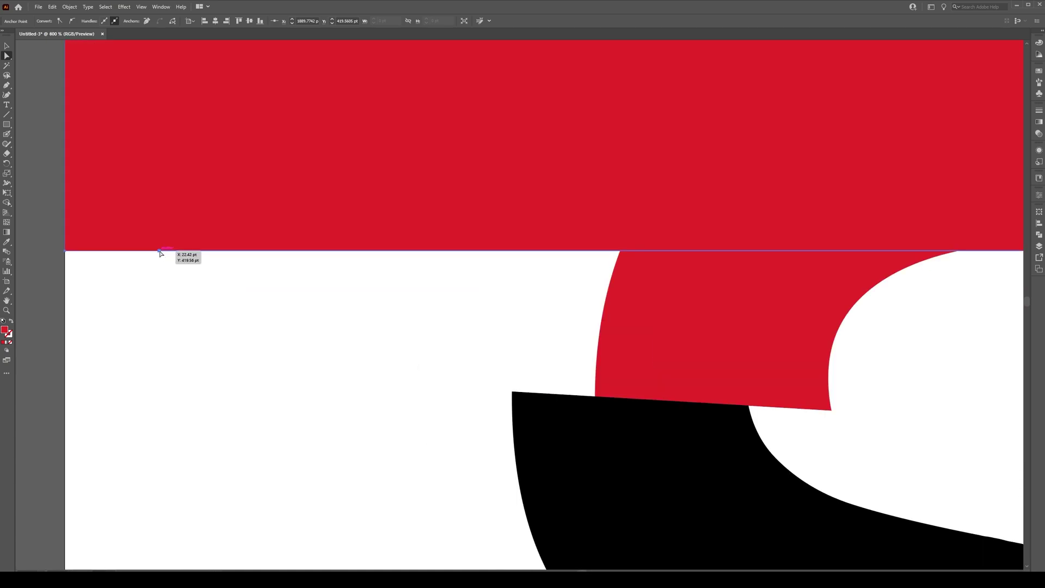
# Drag the rectangle's bottom anchors down so its lower edge follows the slice angle
pyautogui.moveTo(160, 251); pyautogui.dragTo(512, 390)
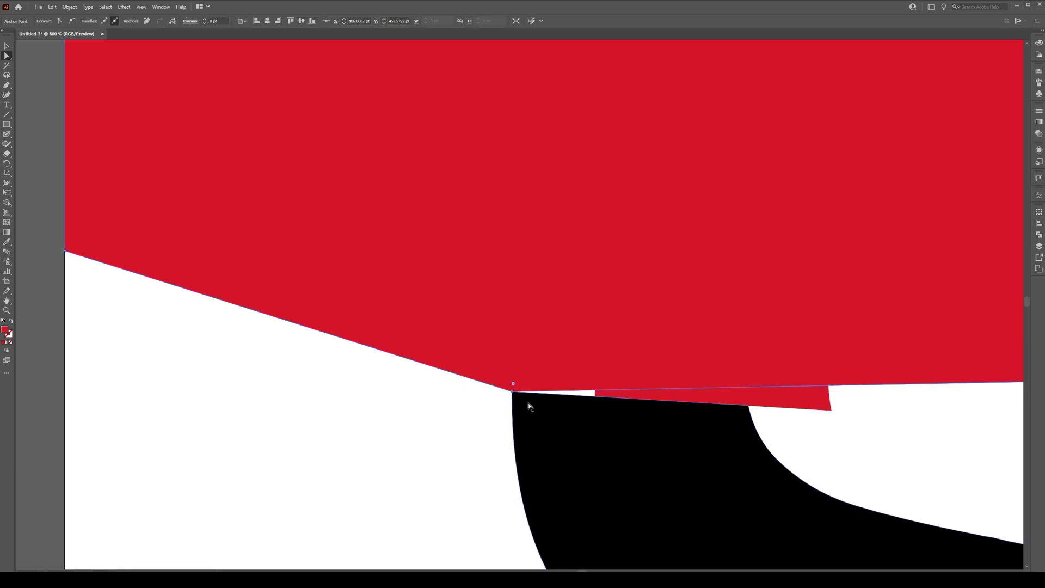
pyautogui.scroll(-7, 527, 406)
pyautogui.scroll(3, 683, 372)
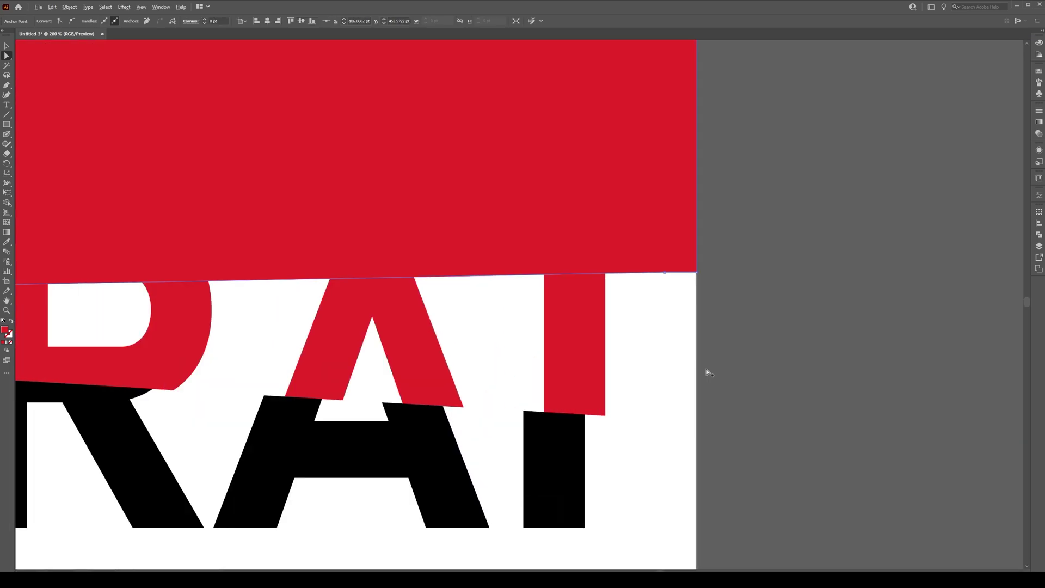
pyautogui.scroll(1, 703, 363)
pyautogui.moveTo(647, 228); pyautogui.dragTo(558, 443)
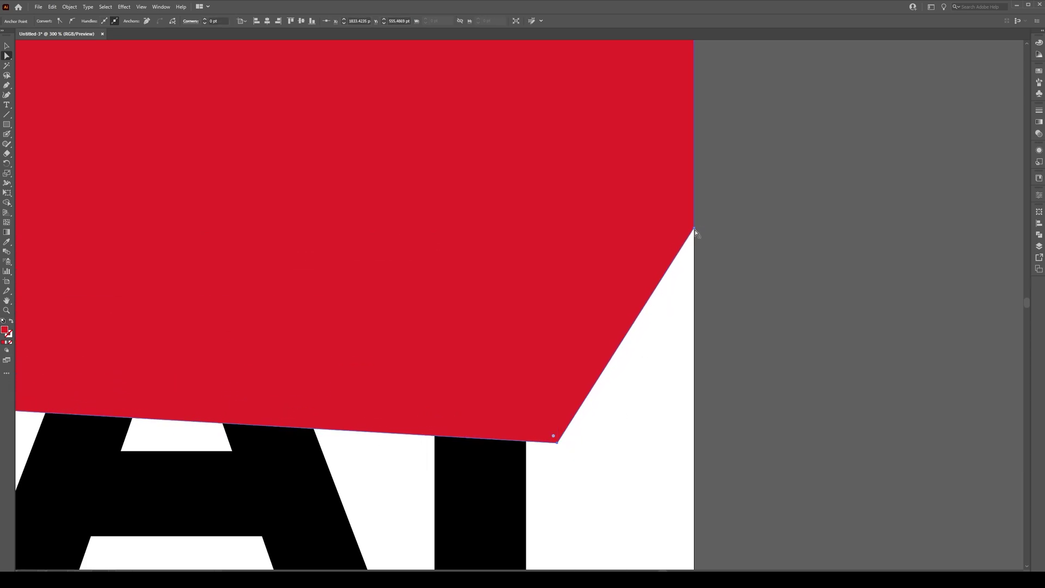
pyautogui.moveTo(695, 233); pyautogui.dragTo(694, 450)
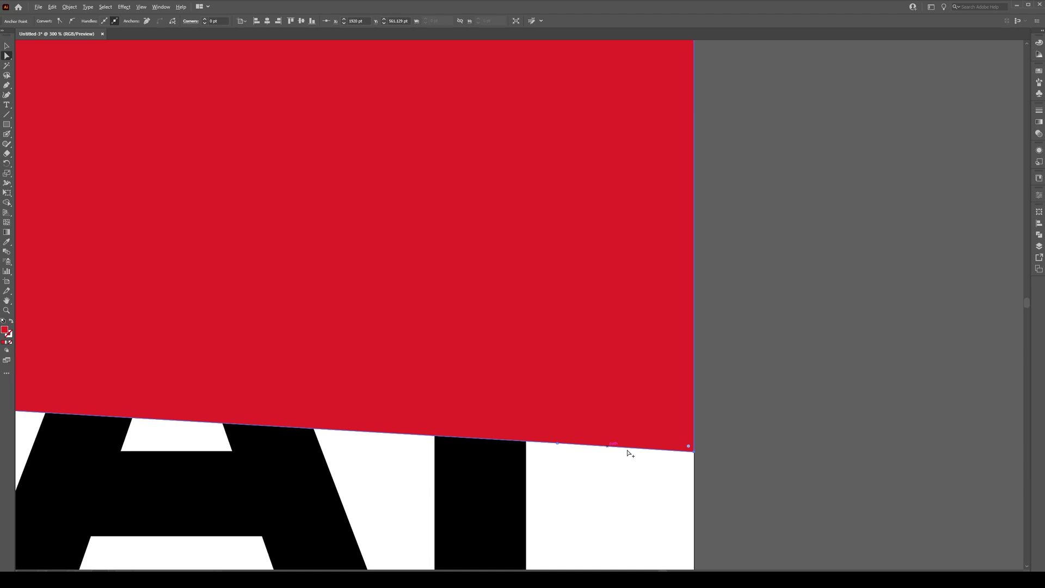
pyautogui.scroll(-4, 630, 453)
pyautogui.scroll(5, 239, 425)
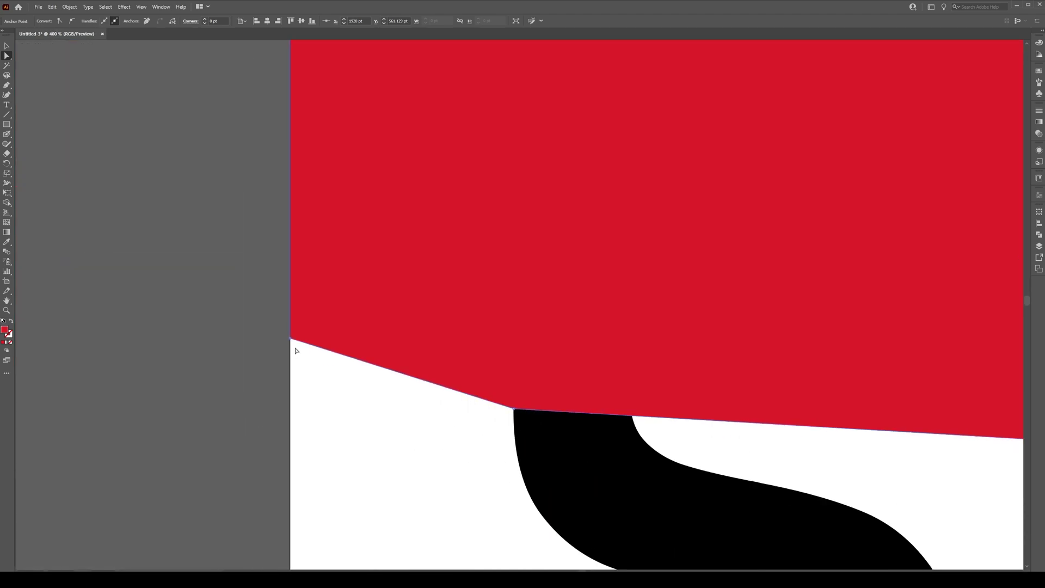
pyautogui.moveTo(291, 340); pyautogui.dragTo(292, 397)
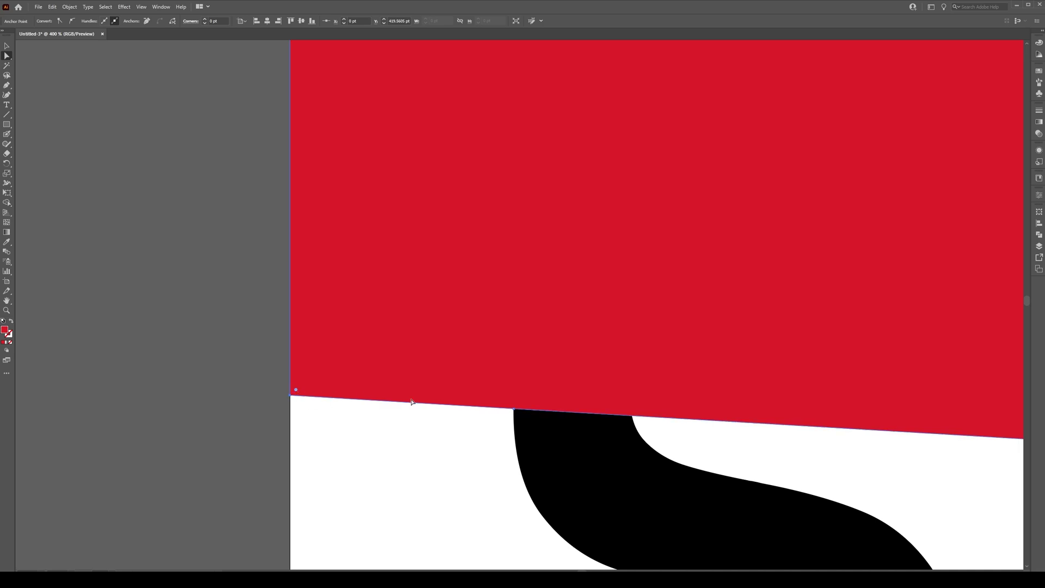
pyautogui.scroll(-1, 274, 367)
pyautogui.scroll(-6, 273, 367)
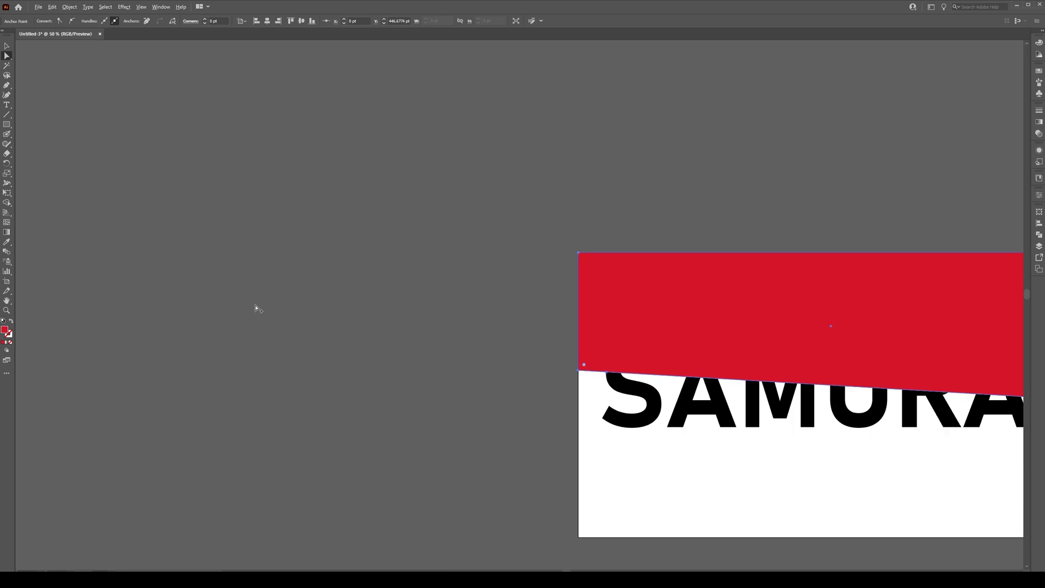
pyautogui.scroll(1, 738, 344)
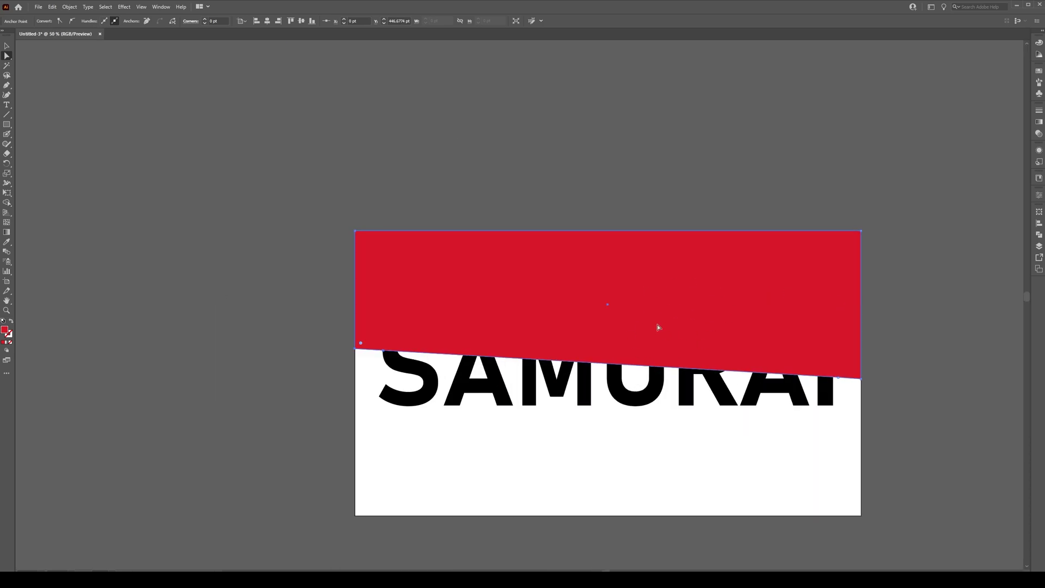
# Change the slanted cover shape's fill to white
pyautogui.click(1038, 247)
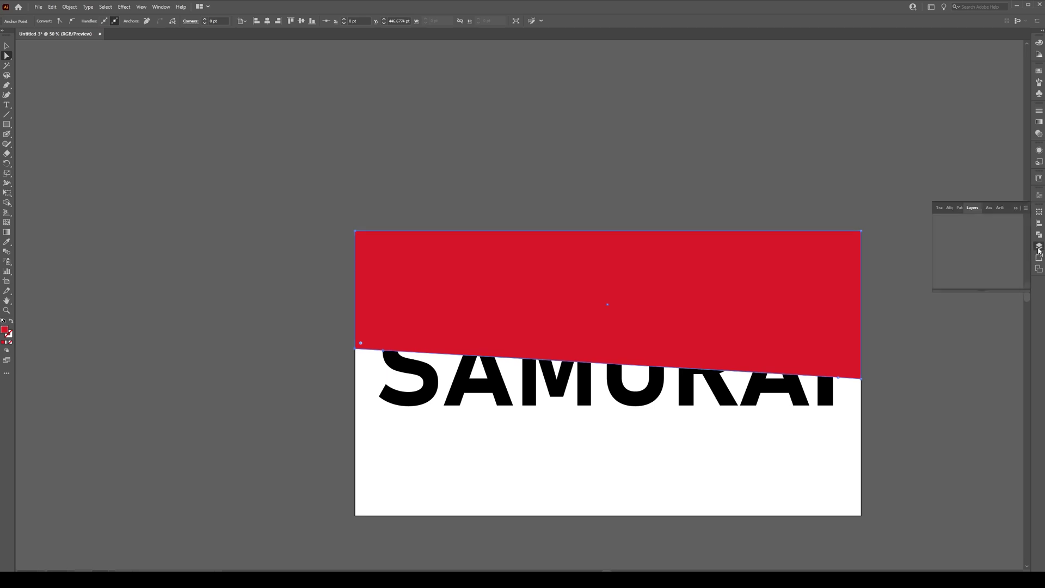
pyautogui.doubleClick(6, 329)
pyautogui.moveTo(463, 278); pyautogui.dragTo(414, 234)
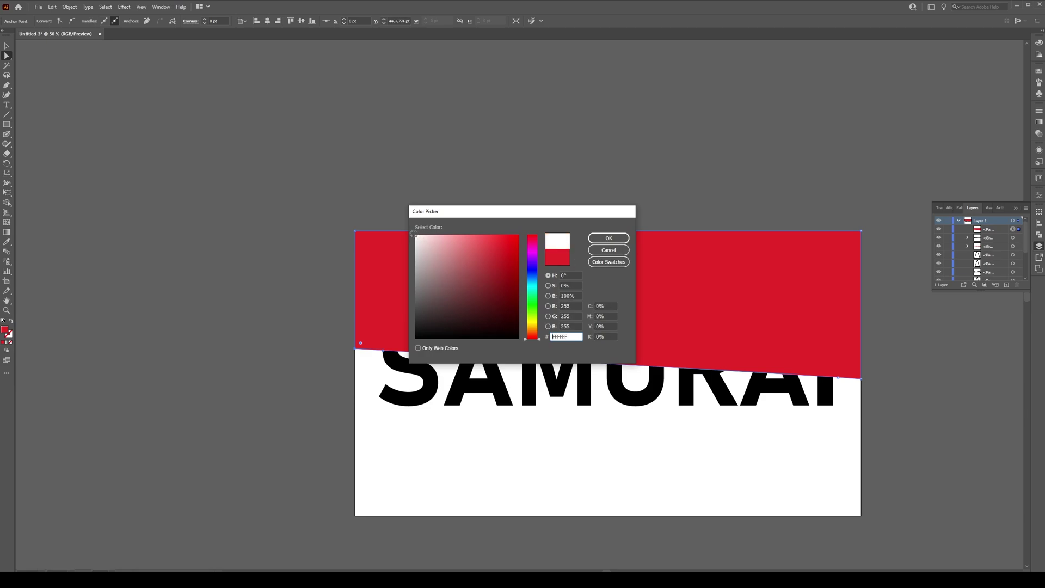
pyautogui.click(608, 238)
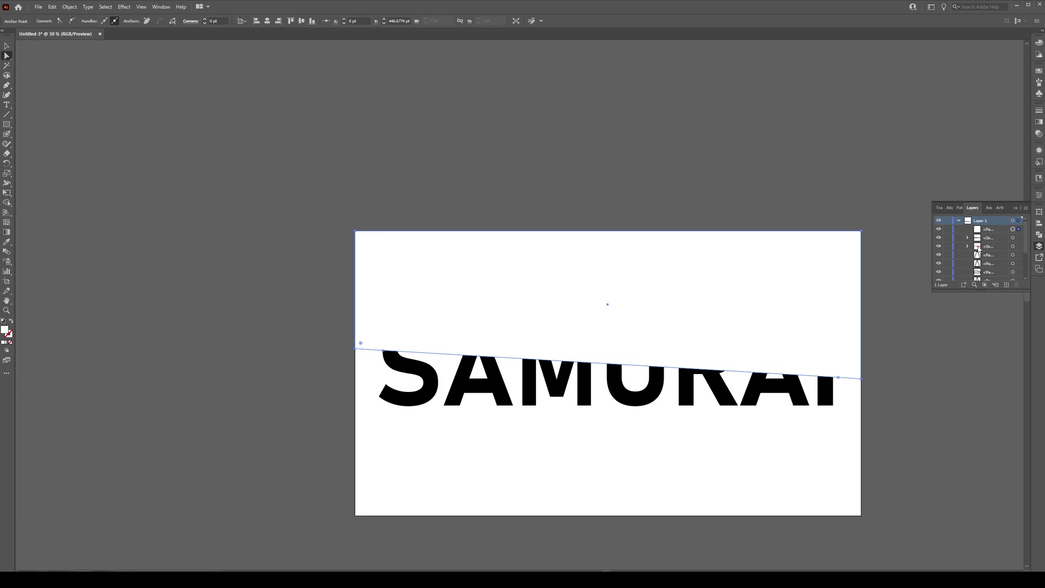
# Move the white cover path below the text group in the Layers panel
pyautogui.click(987, 231)
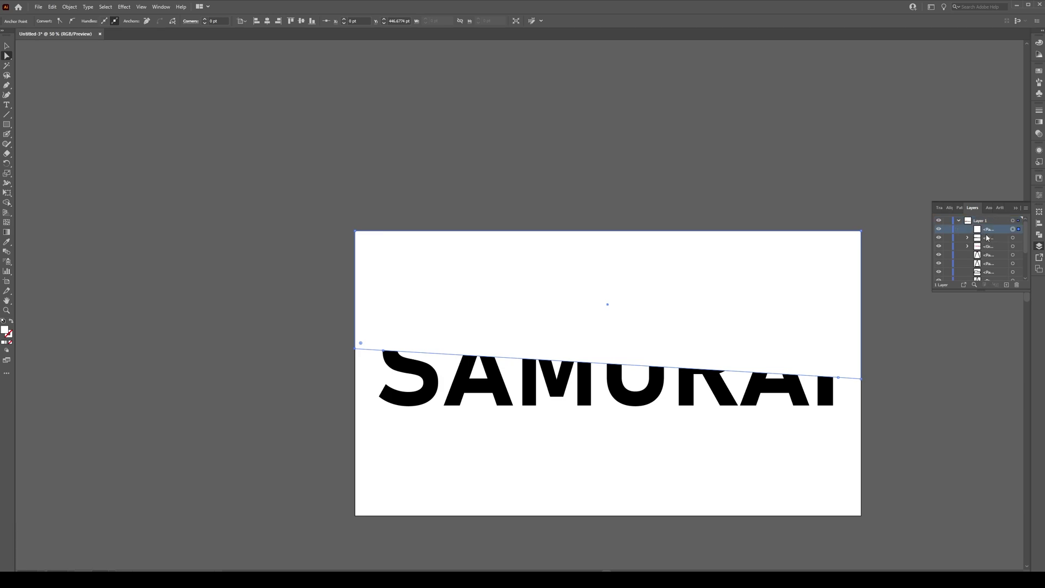
pyautogui.click(987, 248)
pyautogui.doubleClick(986, 246)
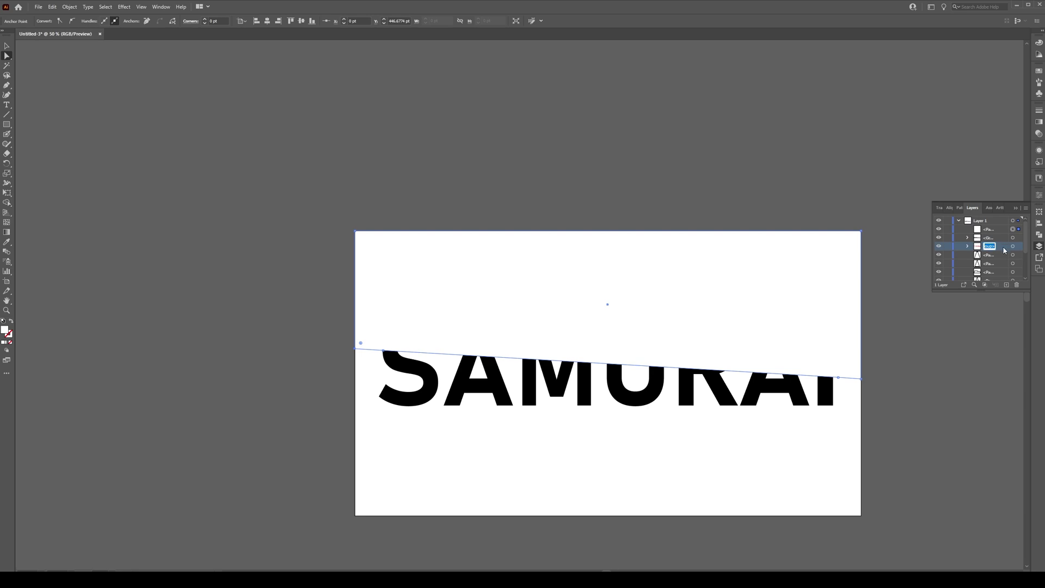
pyautogui.click(998, 238)
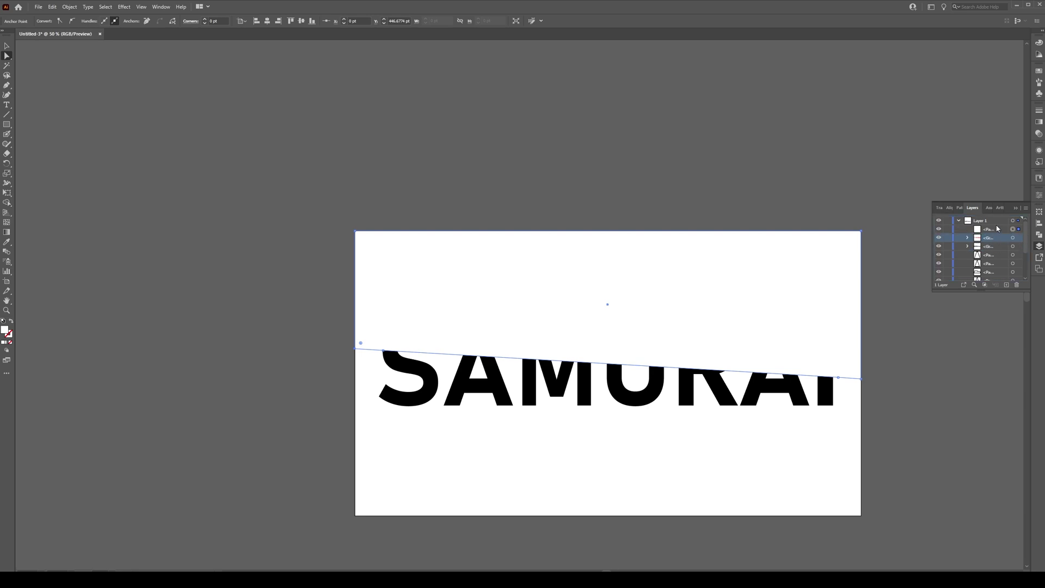
pyautogui.moveTo(997, 230); pyautogui.dragTo(998, 244)
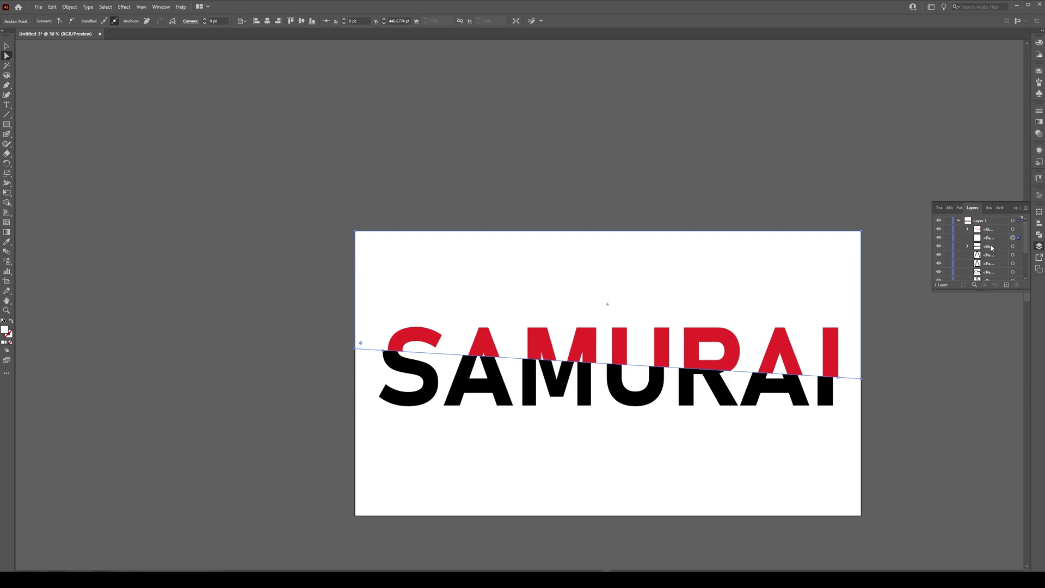
# Select the white cover shape and start a Drop Shadow effect on it
pyautogui.click(939, 369)
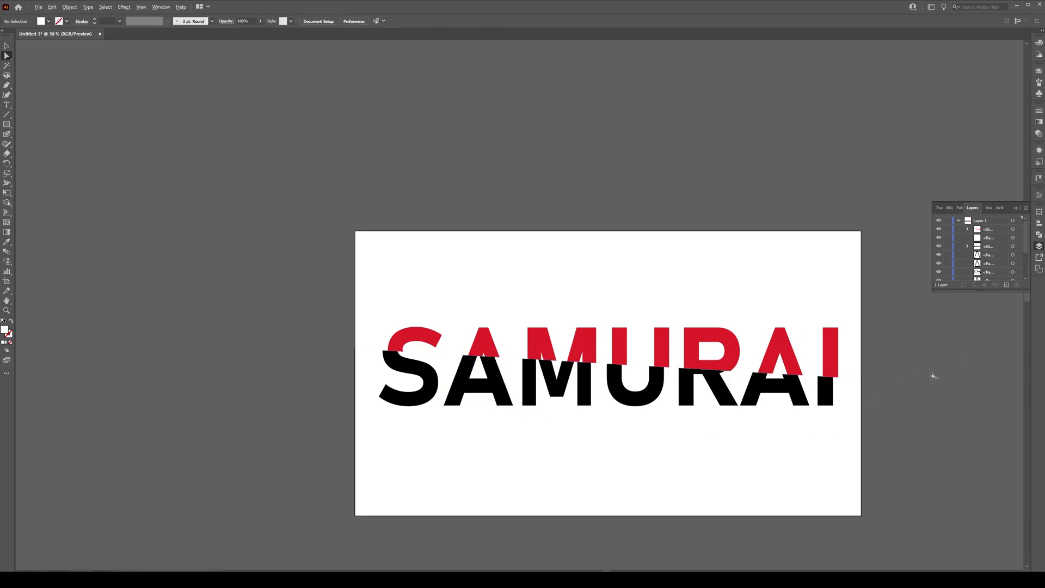
pyautogui.scroll(1, 932, 376)
pyautogui.click(552, 265)
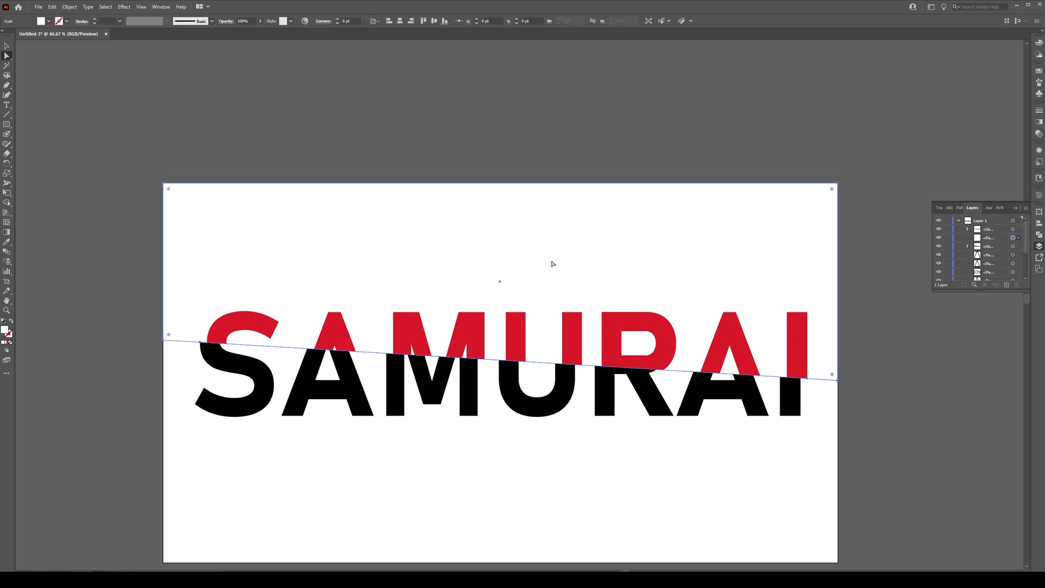
pyautogui.click(125, 7)
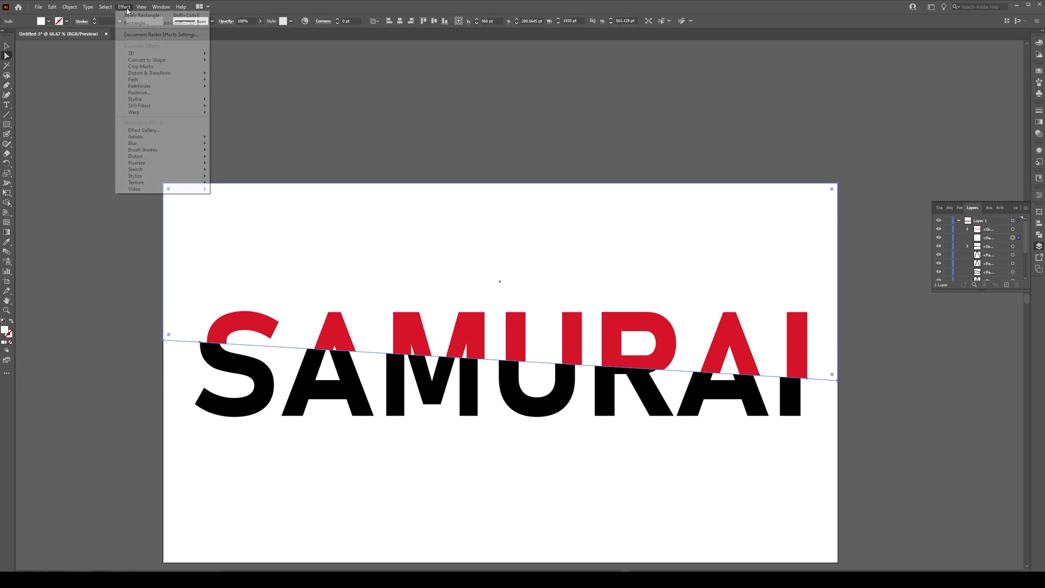
pyautogui.moveTo(155, 99)
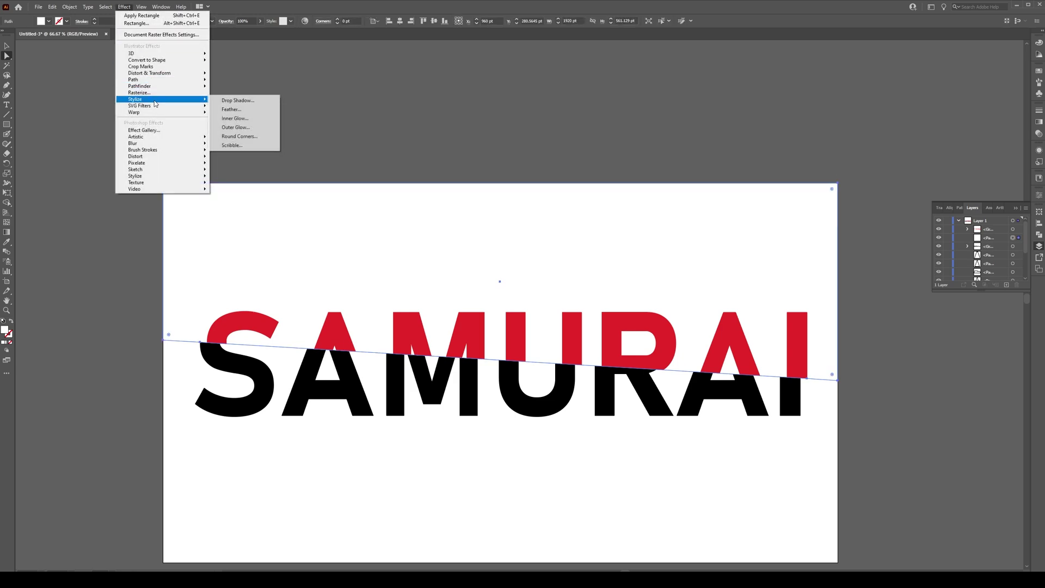
pyautogui.click(240, 101)
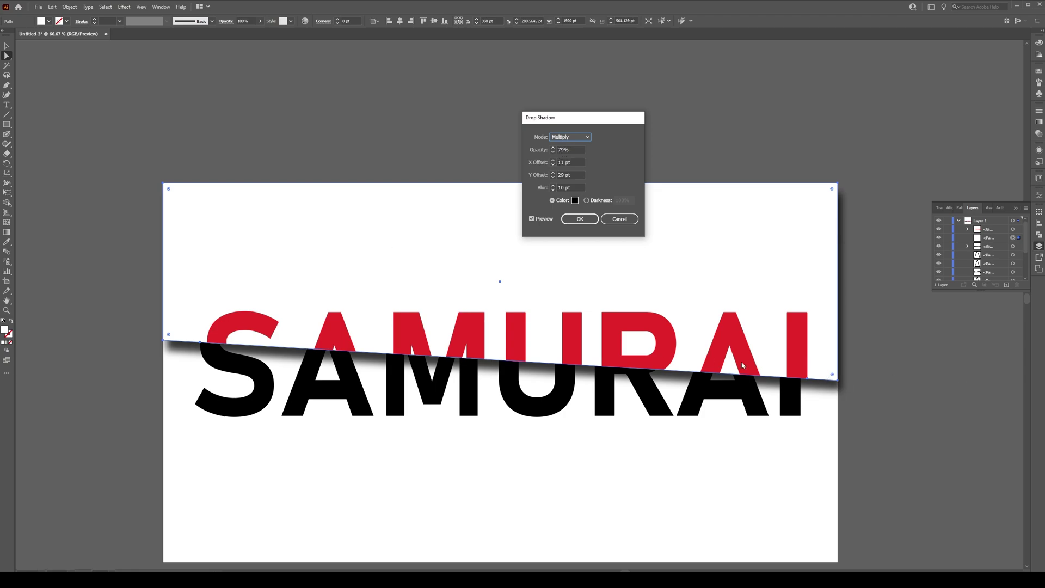
# Set the shadow to 7 pt X offset, 26 pt Y offset and 16 pt blur, then apply
pyautogui.click(568, 163)
pyautogui.press('Down')
pyautogui.press('Down')
pyautogui.press('Down')
pyautogui.press('Down')
pyautogui.press('Down')
pyautogui.press('Down')
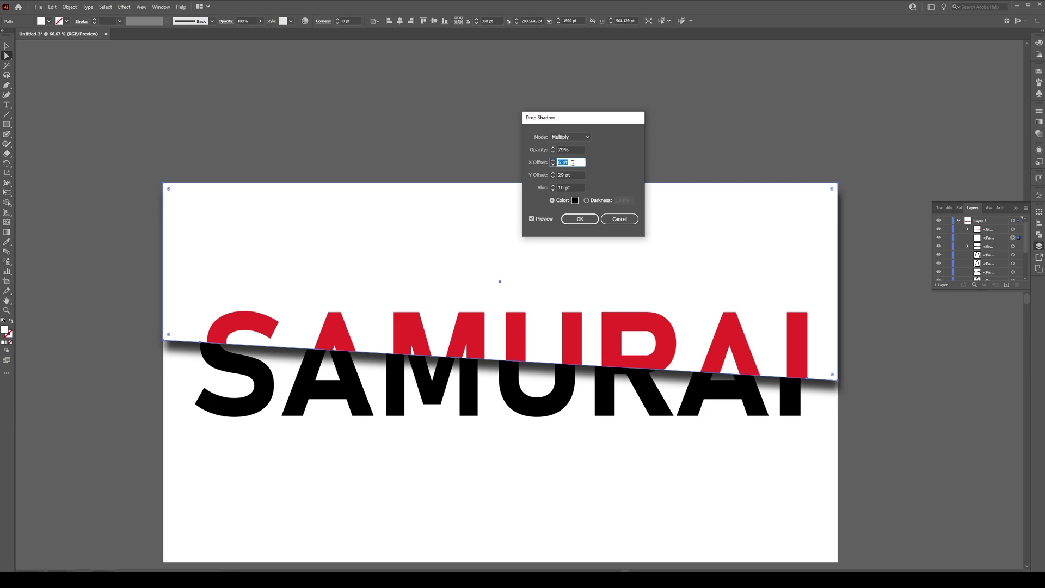
pyautogui.click(575, 175)
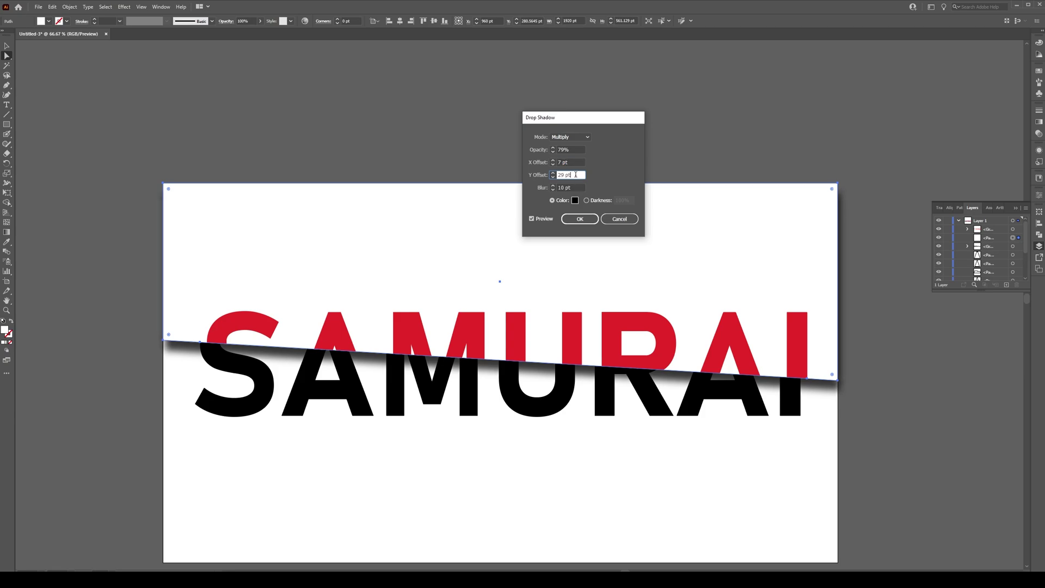
pyautogui.press('Down')
pyautogui.press('Down')
pyautogui.press('Down')
pyautogui.press('Down')
pyautogui.press('Down')
pyautogui.press('Down')
pyautogui.press('Down')
pyautogui.press('Down')
pyautogui.press('Down')
pyautogui.press('Down')
pyautogui.press('Down')
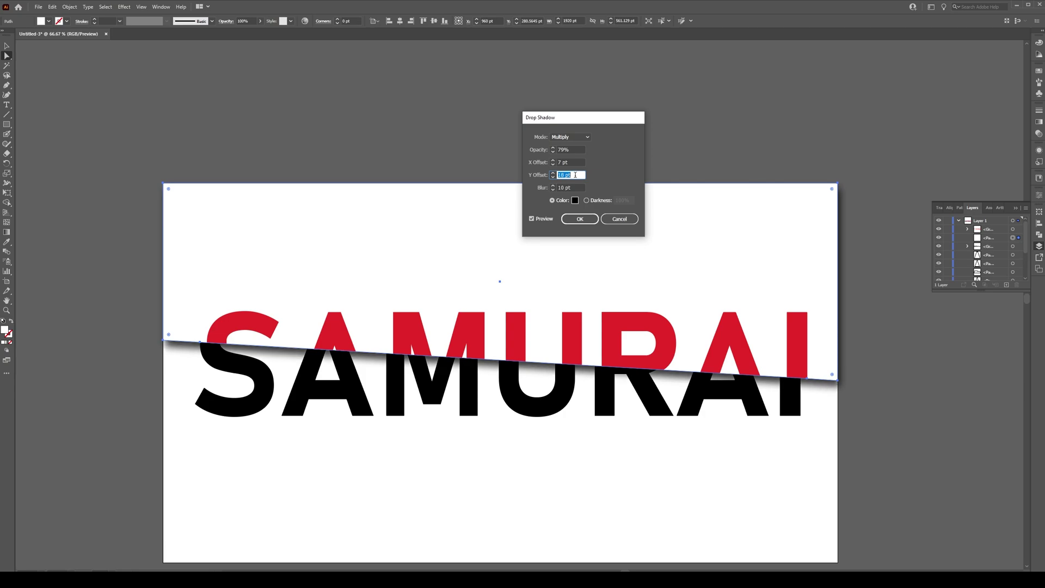
pyautogui.press('Up')
pyautogui.press('Up')
pyautogui.click(577, 188)
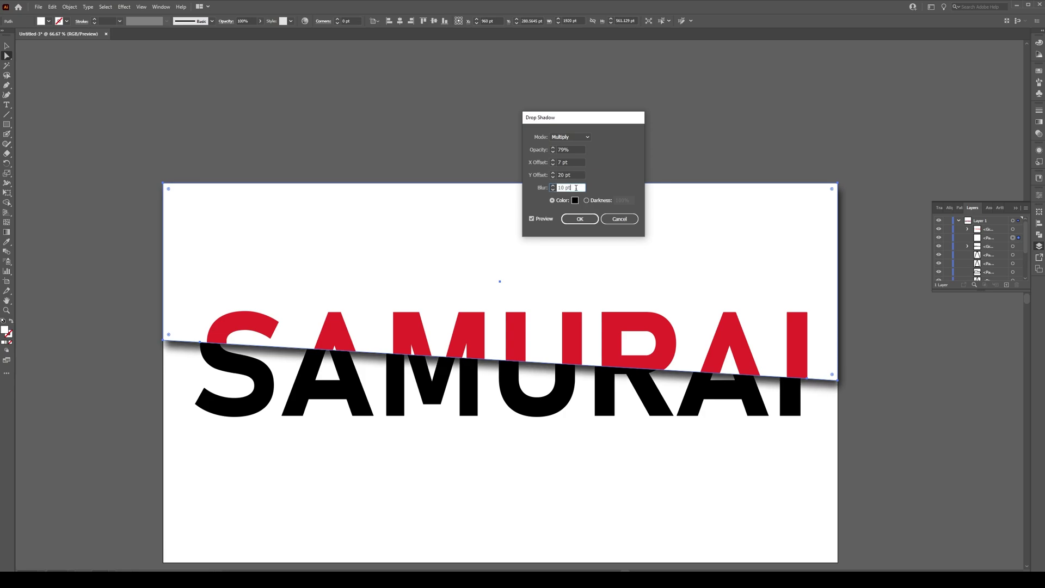
pyautogui.press('Down')
pyautogui.press('Down')
pyautogui.press('Down')
pyautogui.press('Down')
pyautogui.press('Down')
pyautogui.press('Down')
pyautogui.press('Down')
pyautogui.press('Down')
pyautogui.press('Down')
pyautogui.press('Down')
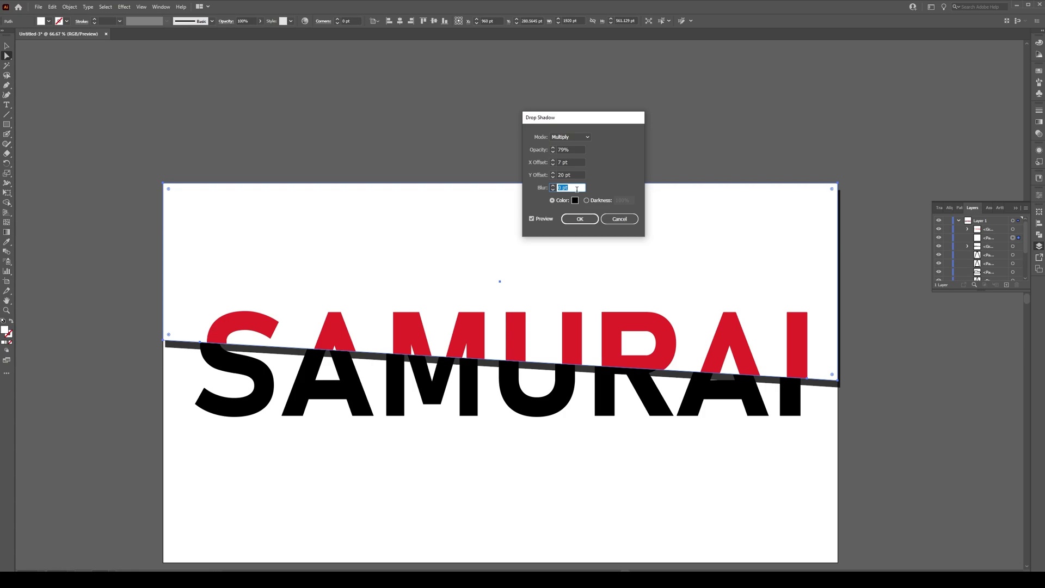
pyautogui.press('Up')
pyautogui.press('Up')
pyautogui.press('Up')
pyautogui.press('Up')
pyautogui.press('Up')
pyautogui.press('Up')
pyautogui.press('Up')
pyautogui.press('Up')
pyautogui.press('Up')
pyautogui.press('Up')
pyautogui.press('Up')
pyautogui.press('Up')
pyautogui.press('Up')
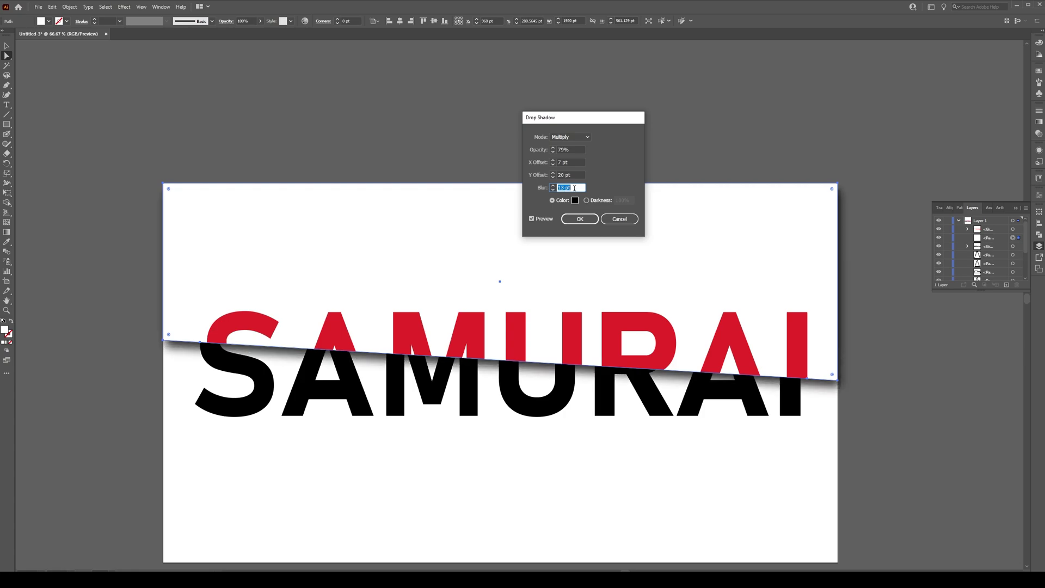
pyautogui.press('Up')
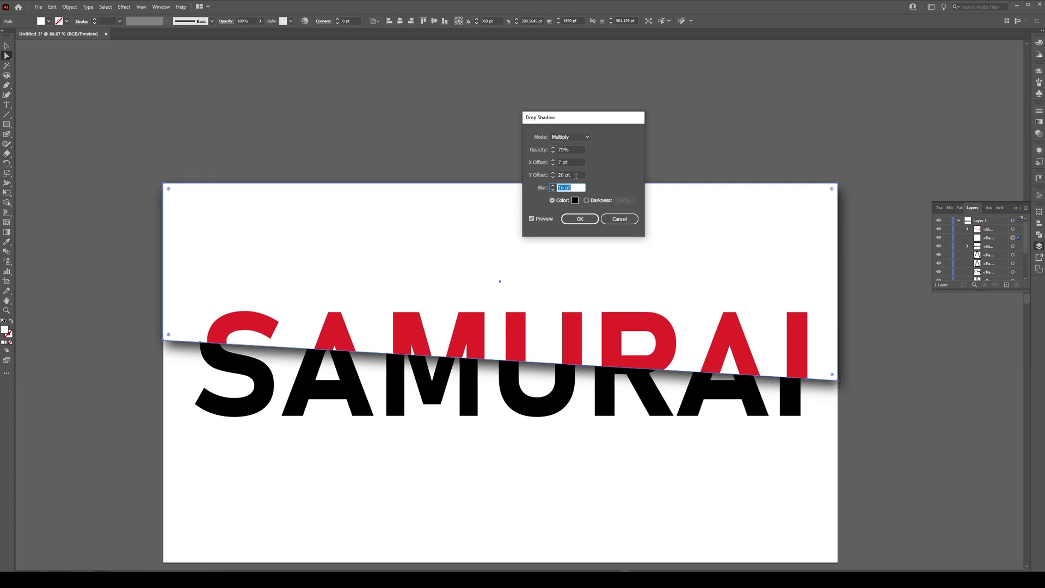
pyautogui.click(575, 175)
pyautogui.press('Up')
pyautogui.press('Up')
pyautogui.press('Up')
pyautogui.press('Up')
pyautogui.press('Up')
pyautogui.press('Up')
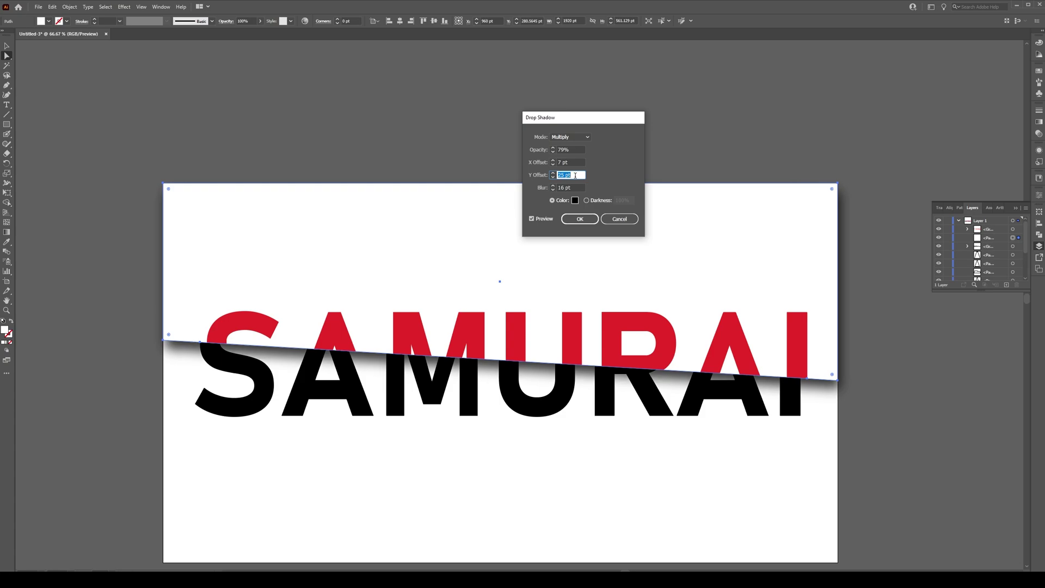
pyautogui.click(585, 219)
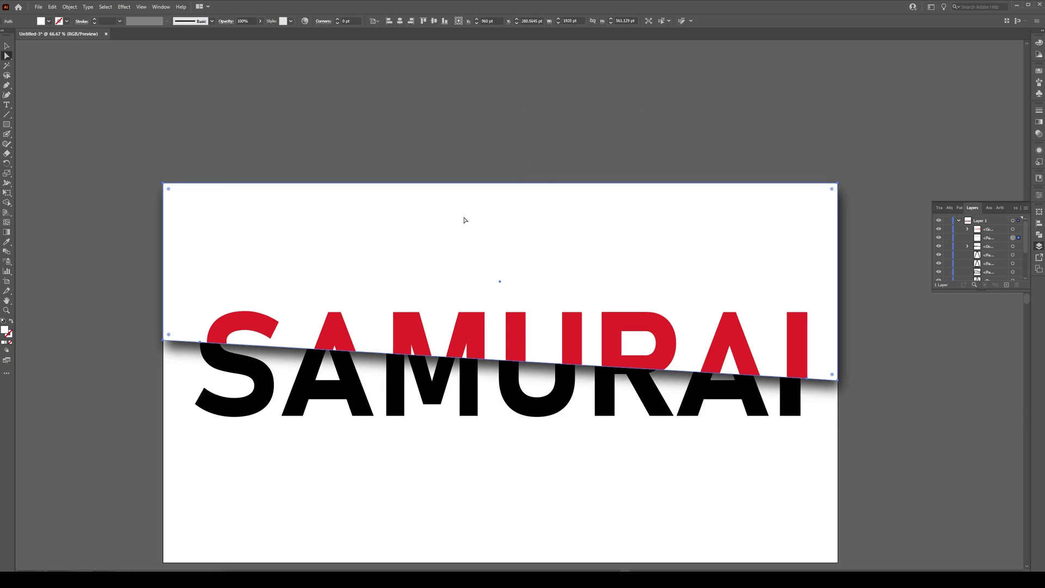
# Deselect the artwork and collapse the Layers panel to view the finished SAMURAI design
pyautogui.click(427, 133)
pyautogui.scroll(-2, 390, 142)
pyautogui.scroll(1, 429, 184)
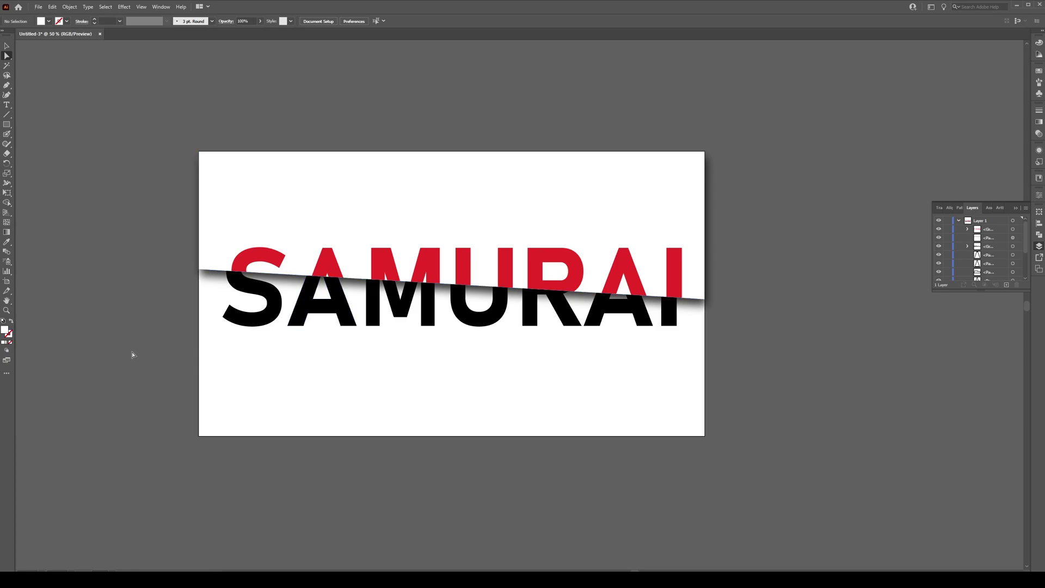
pyautogui.click(895, 243)
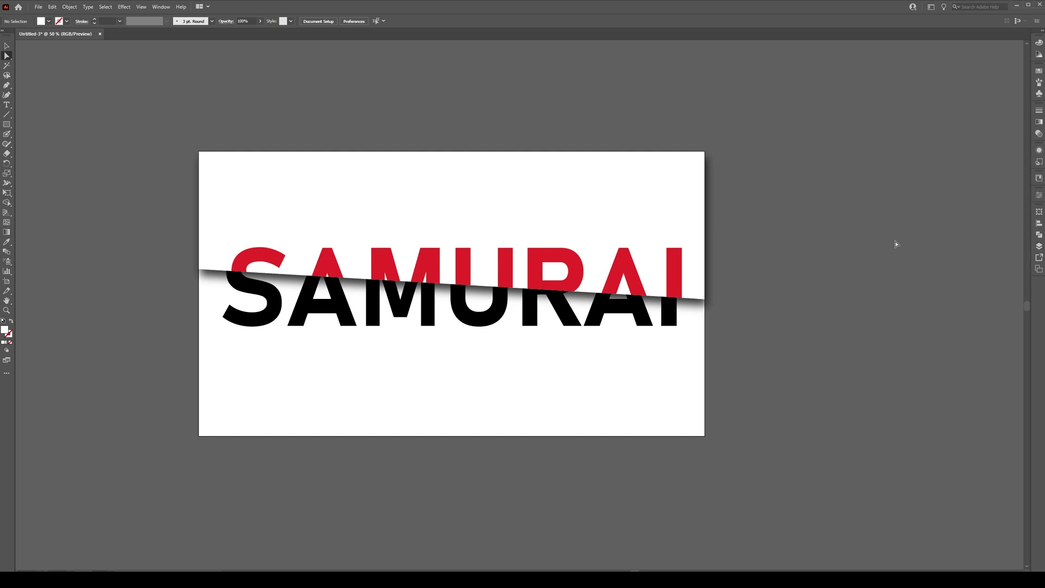